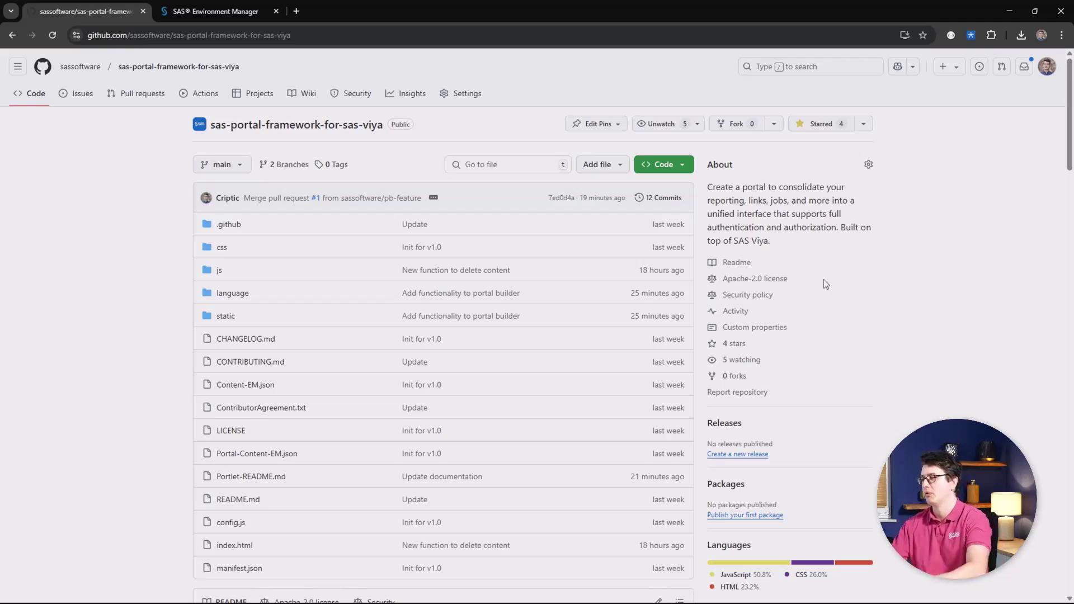
Copy the repository's HTTPS clone URL from GitHub and paste it after git clone in MobaXterm
{"action": "left_click", "coordinate": [665, 166]}
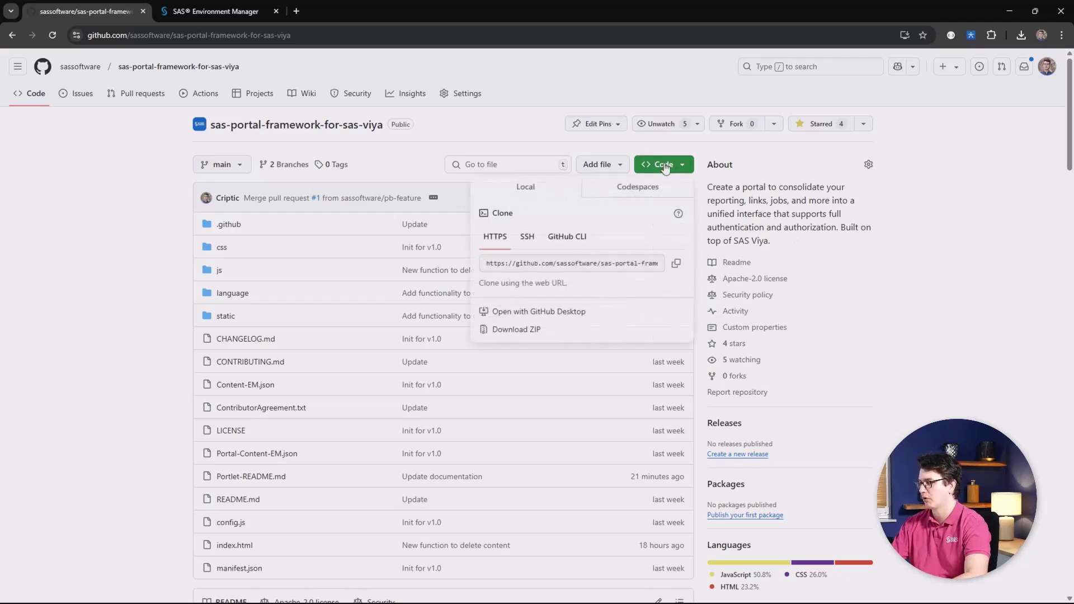
{"action": "left_click", "coordinate": [678, 264]}
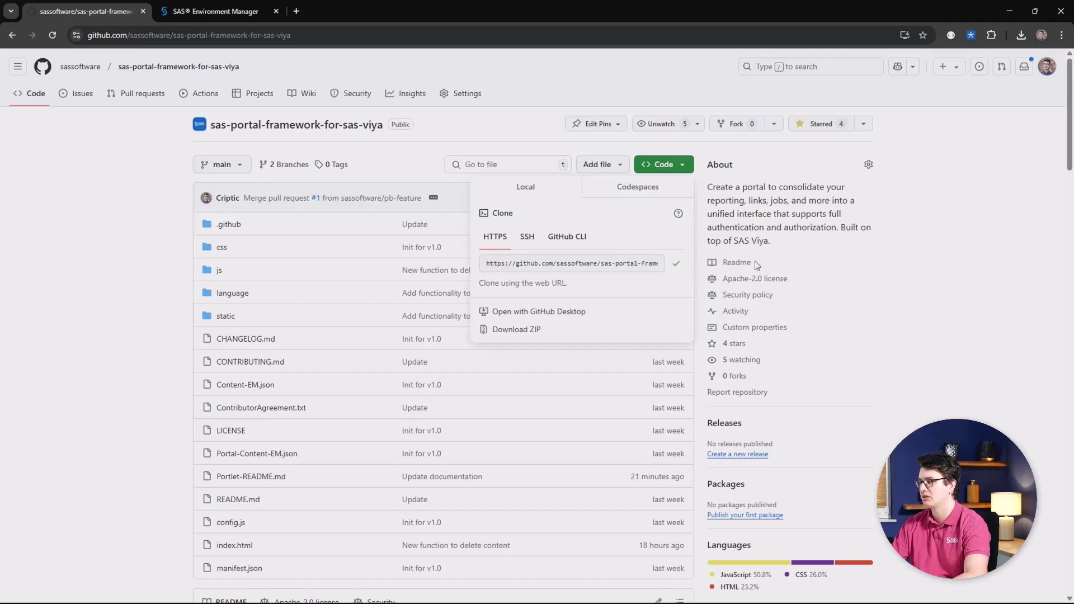
{"action": "key", "text": "alt+Tab"}
{"action": "right_click", "coordinate": [754, 259]}
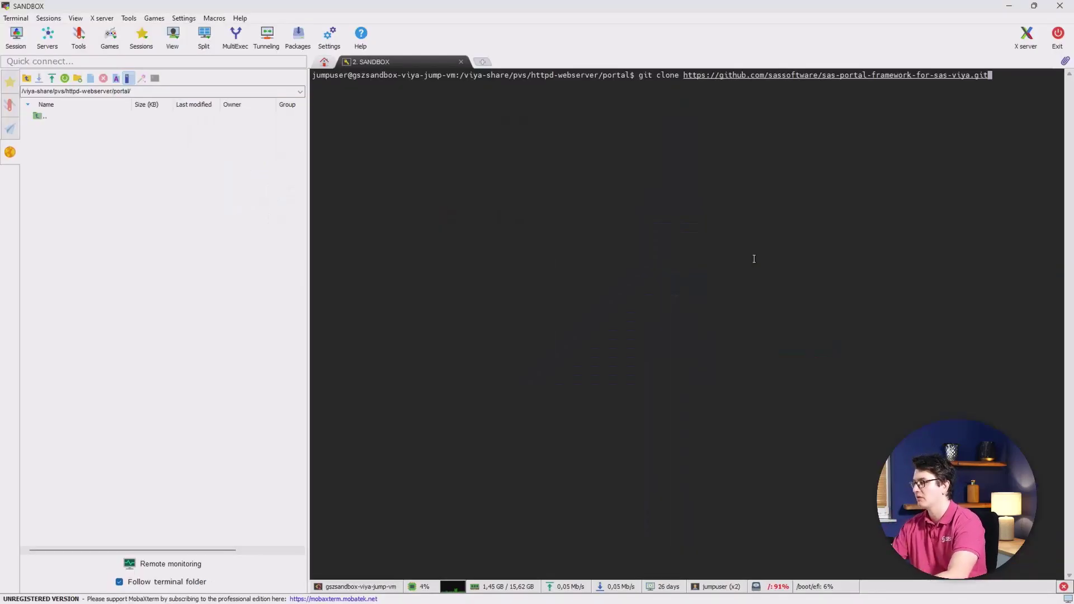
Run git clone and open the new sas-portal-framework-for-sas-viya folder in the remote file browser
{"action": "key", "text": "Return"}
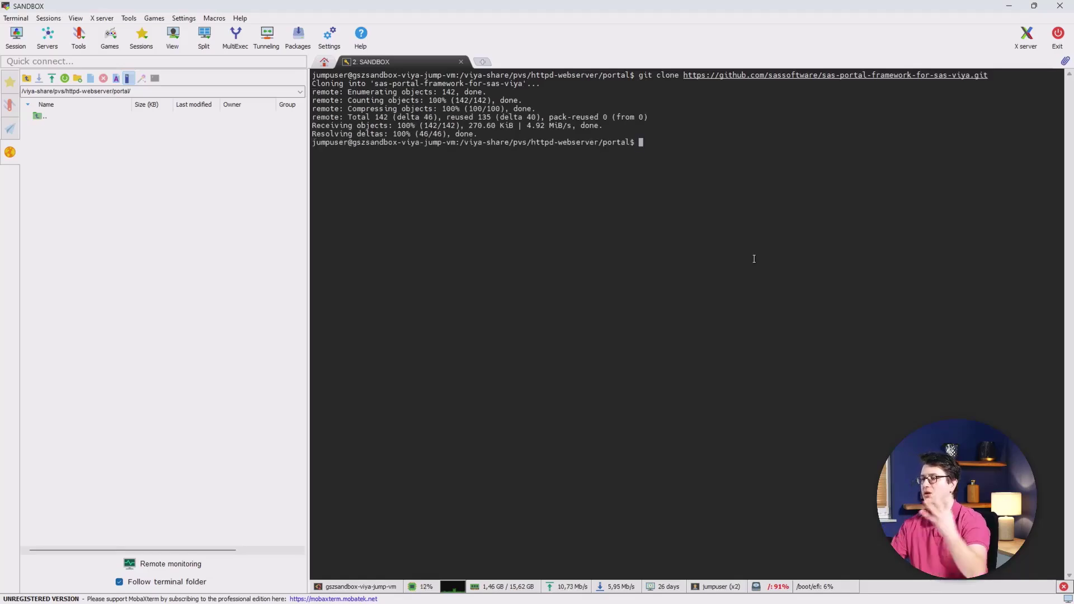
{"action": "left_click", "coordinate": [64, 78]}
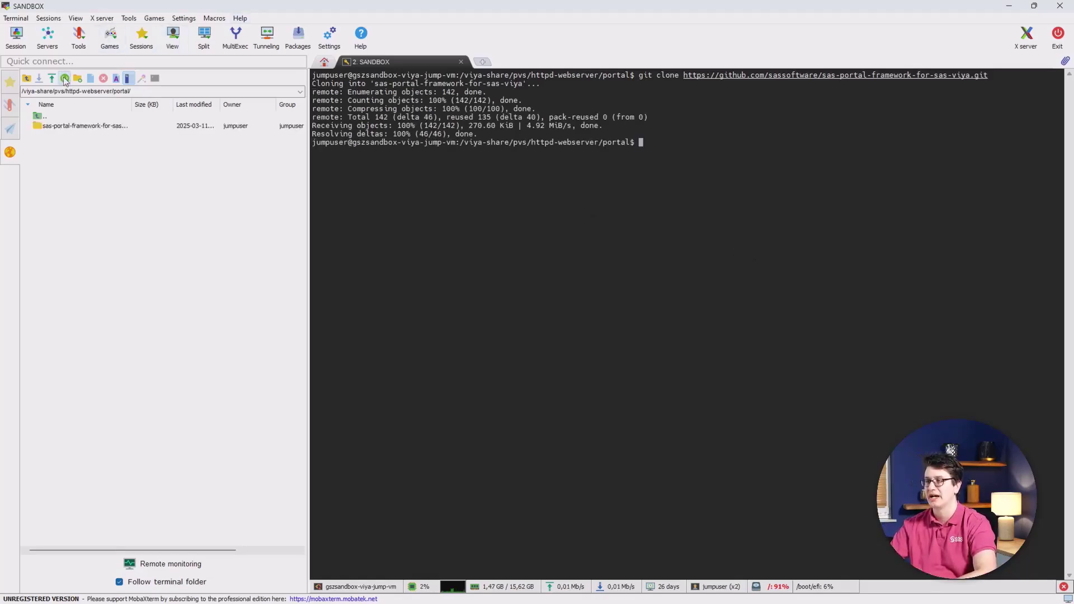
{"action": "double_click", "coordinate": [74, 127]}
{"action": "left_click_drag", "start_coordinate": [84, 278], "coordinate": [143, 103]}
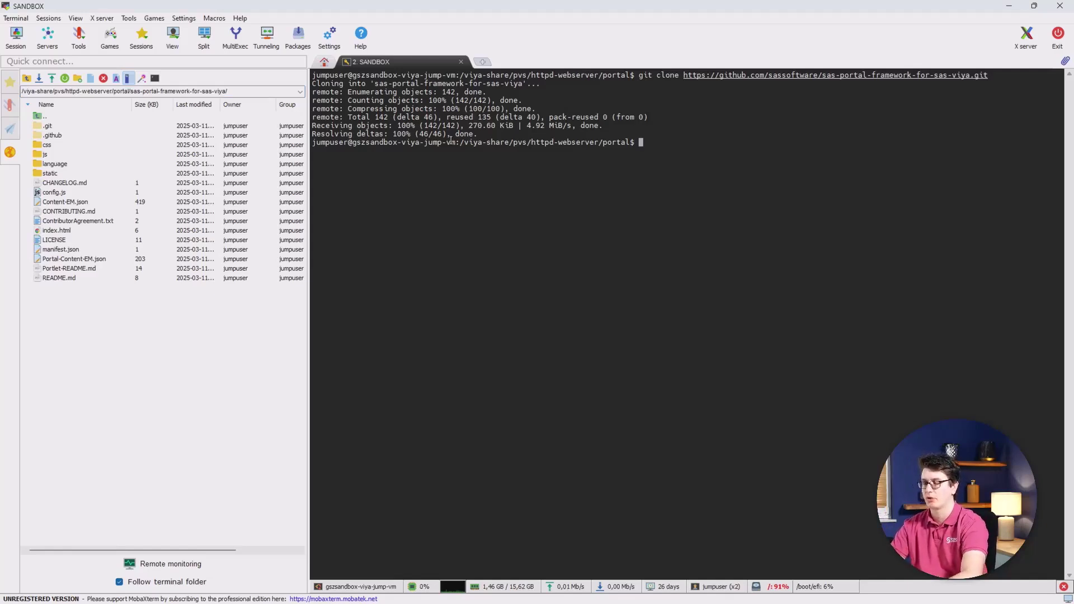
{"action": "key", "text": "alt+Tab"}
Read the README's Overview and Installation sections, then go to the SAS Environment Manager Import page
{"action": "key", "text": "ctrl+shift+Tab"}
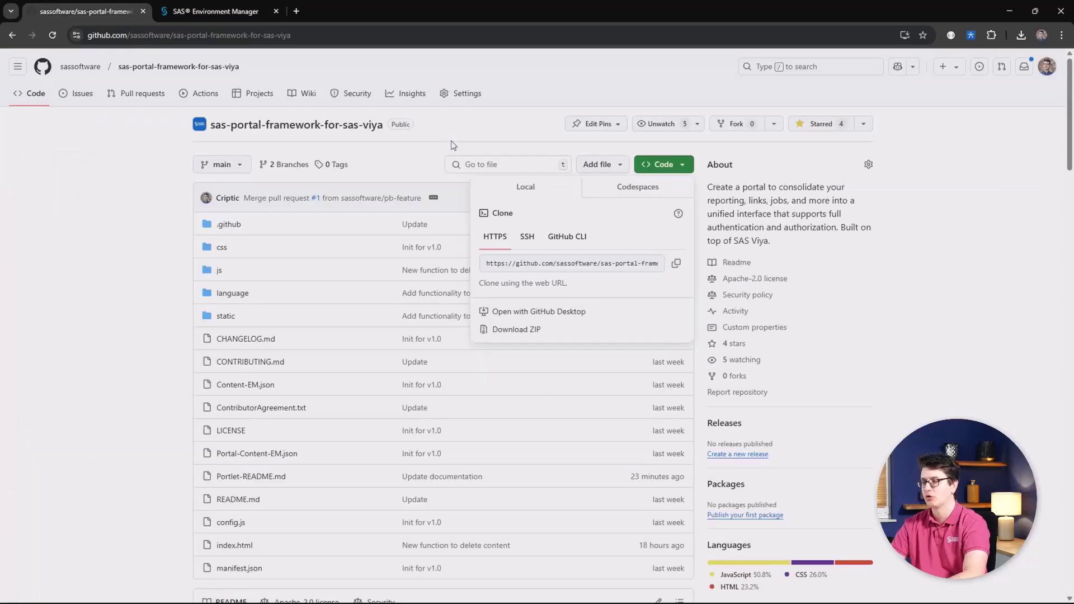
{"action": "left_click", "coordinate": [153, 244]}
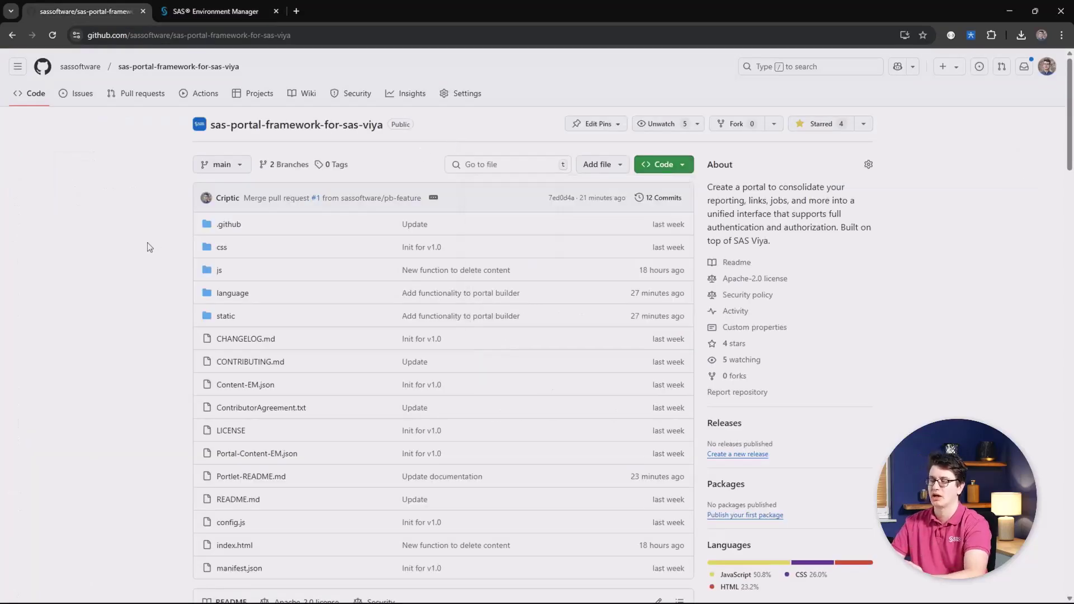
{"action": "scroll", "coordinate": [150, 247], "scroll_direction": "down", "scroll_amount": 9}
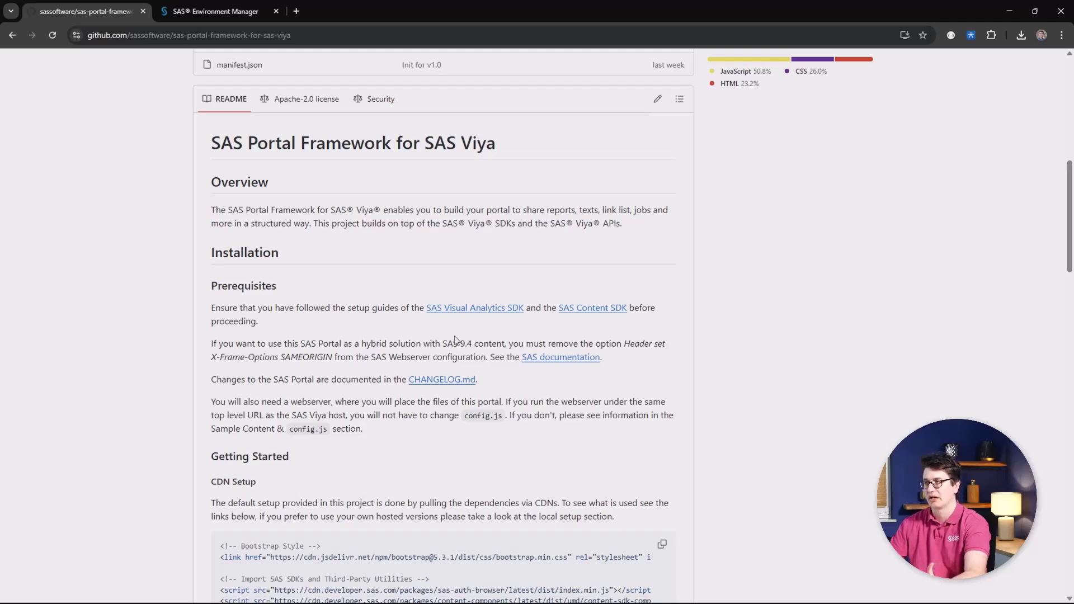
{"action": "left_click", "coordinate": [217, 12]}
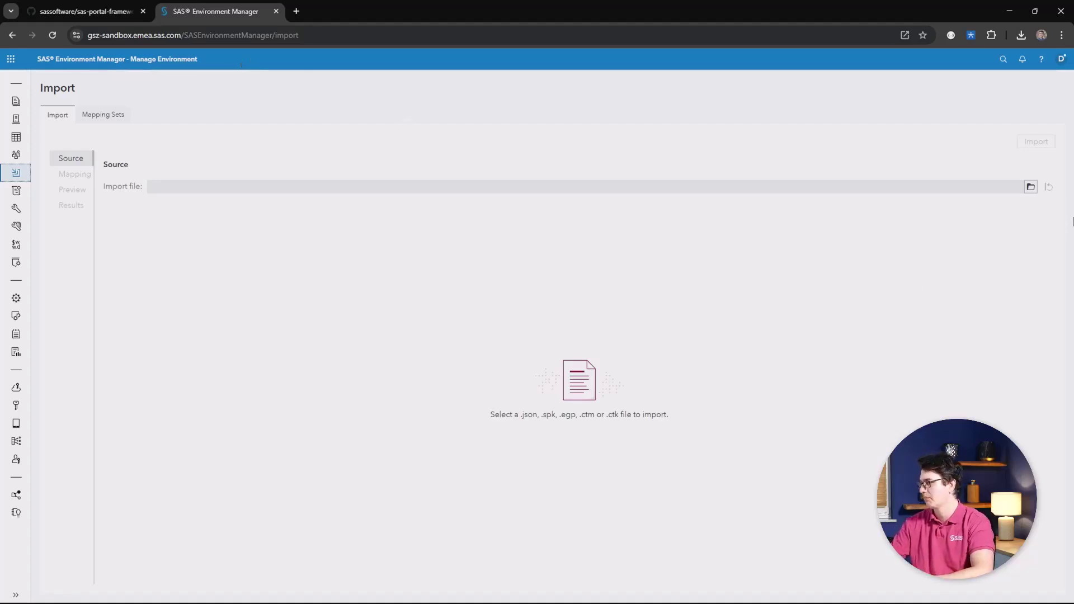
Import Portal-Content-EM.json, bringing in 1 authorization rule, 6 folders and 14 files
{"action": "left_click", "coordinate": [1030, 187]}
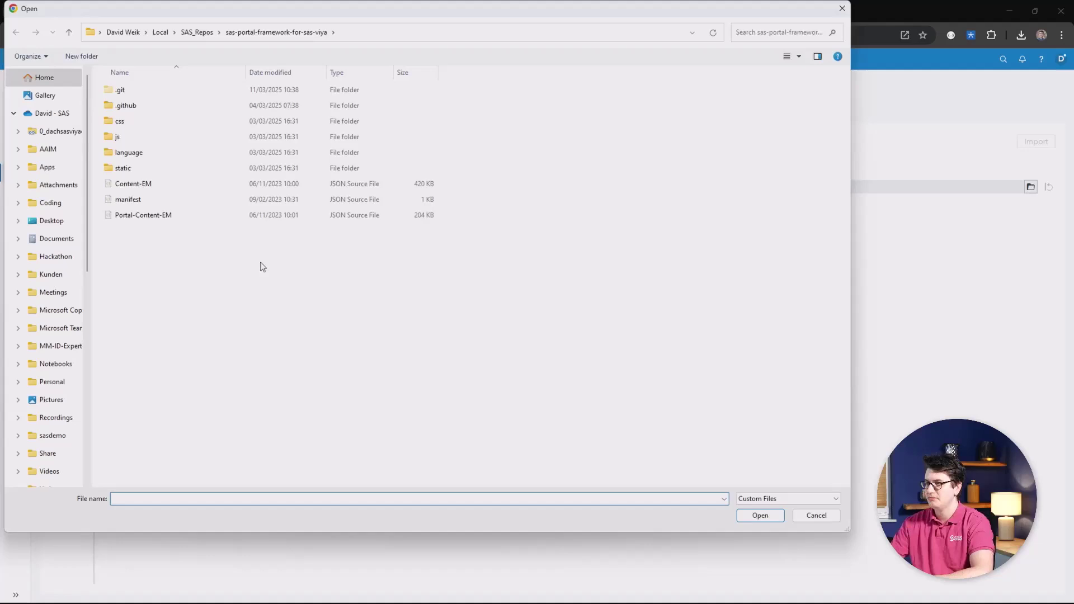
{"action": "left_click", "coordinate": [129, 220]}
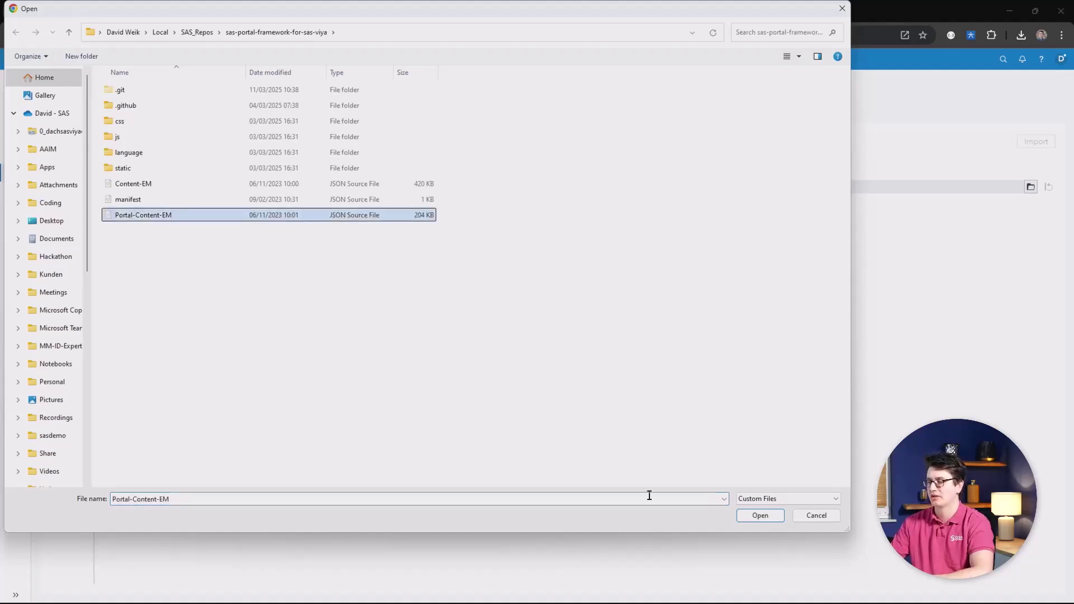
{"action": "left_click", "coordinate": [759, 517]}
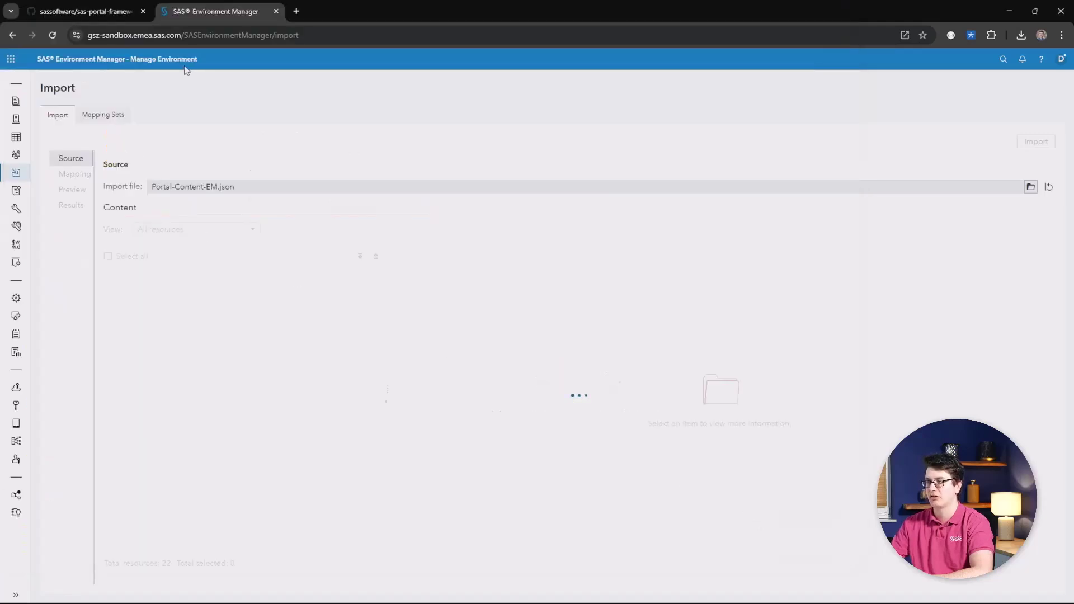
{"action": "left_click", "coordinate": [73, 174]}
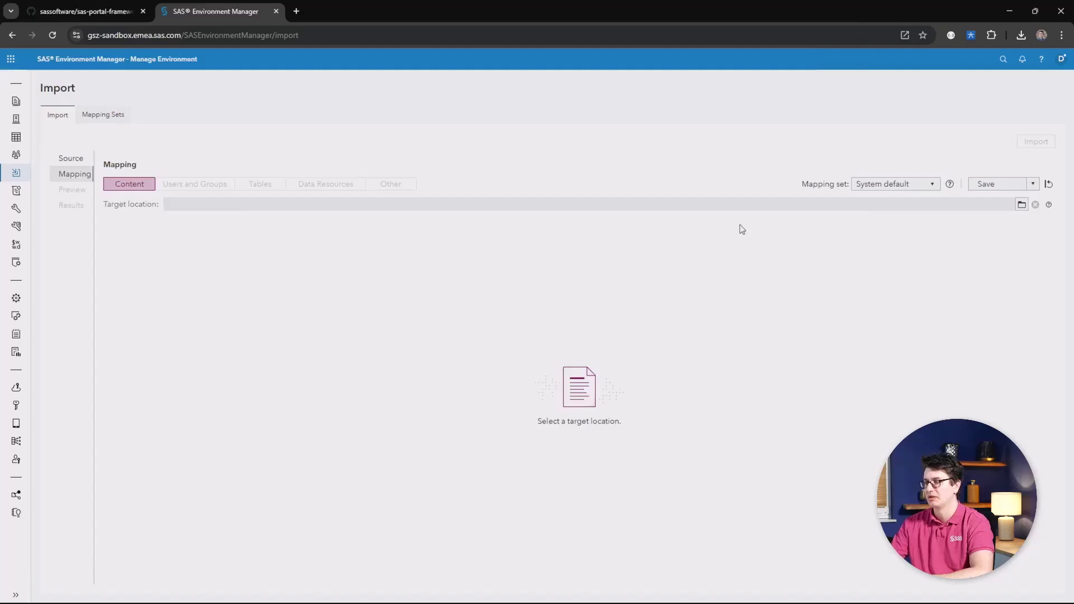
{"action": "left_click", "coordinate": [1038, 145]}
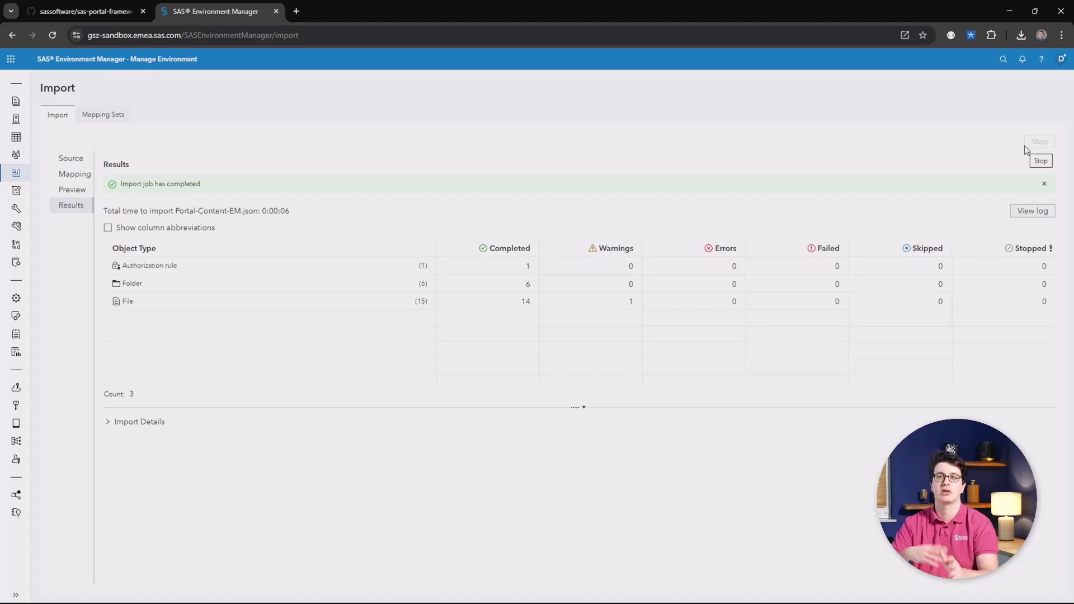
Import Content-EM.json as a second package: 15 job definitions, 1 SAS report, 1 file, 4 folders
{"action": "left_click", "coordinate": [68, 160]}
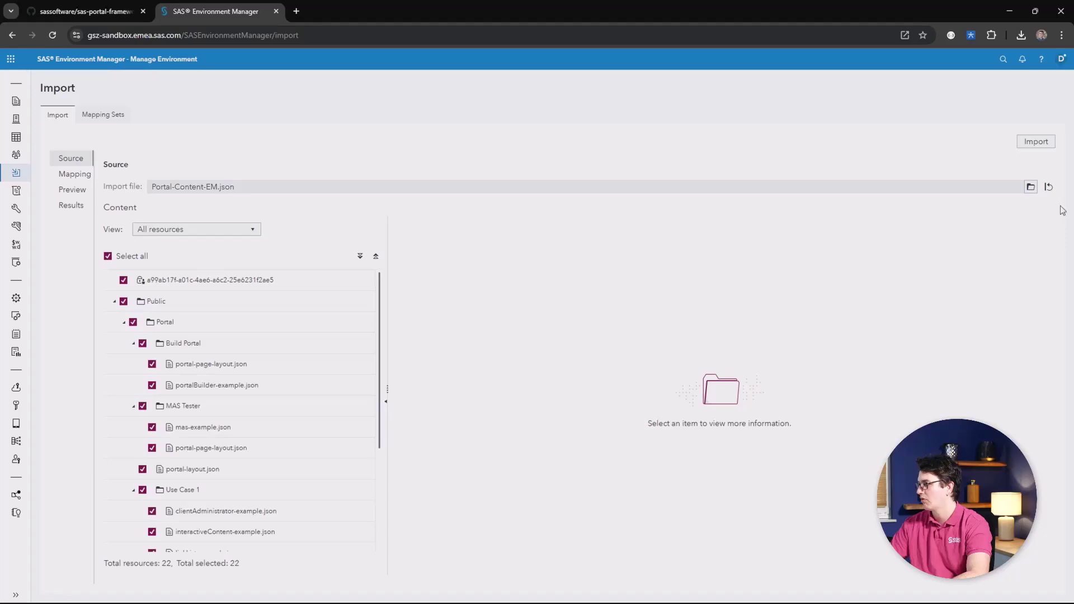
{"action": "left_click", "coordinate": [1031, 187]}
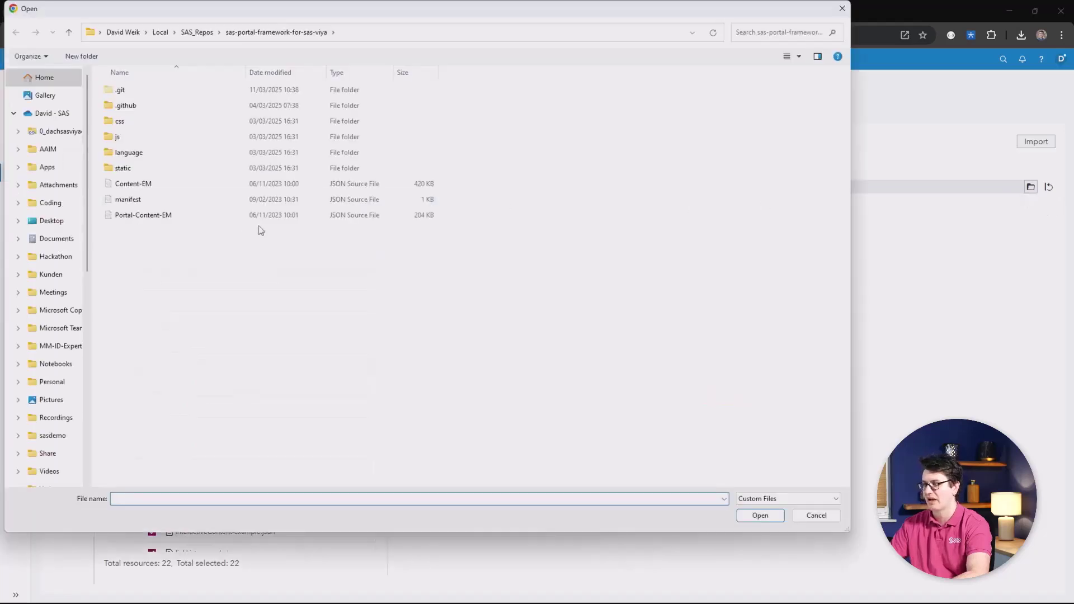
{"action": "double_click", "coordinate": [156, 184]}
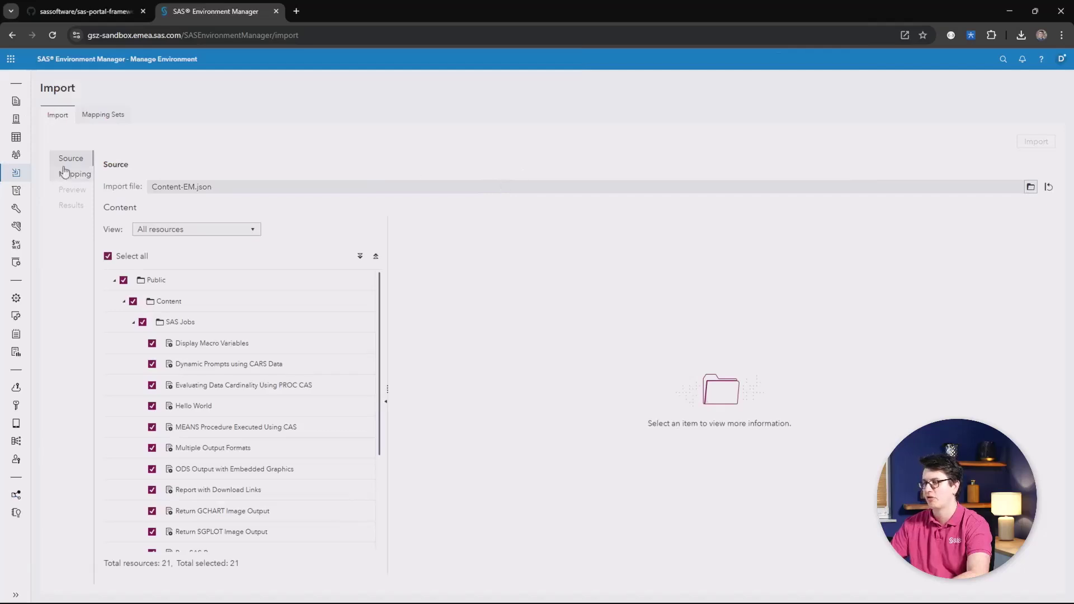
{"action": "left_click", "coordinate": [65, 173]}
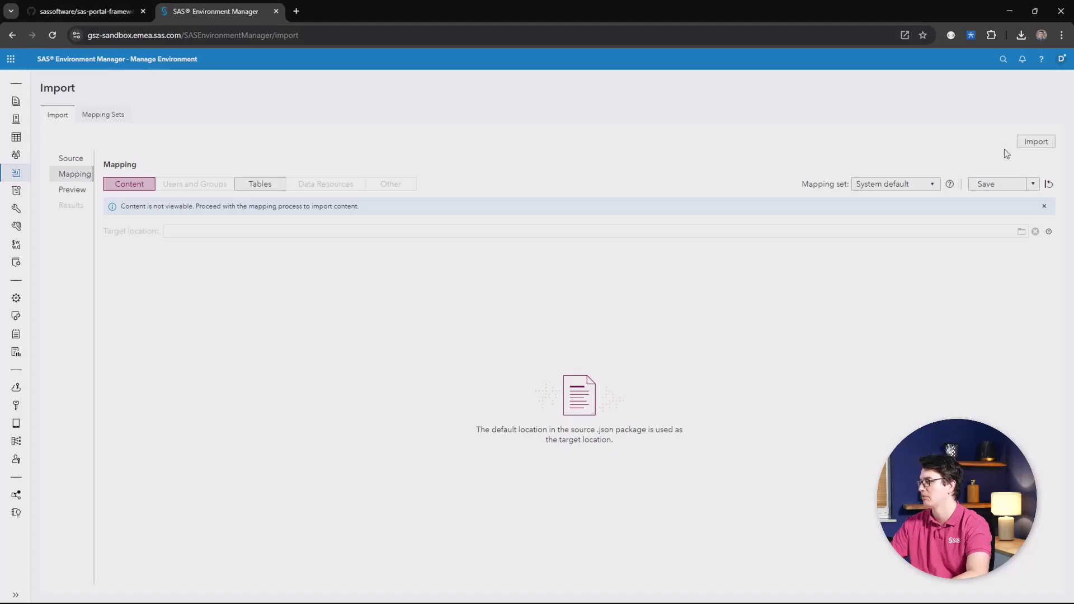
{"action": "left_click", "coordinate": [1028, 143]}
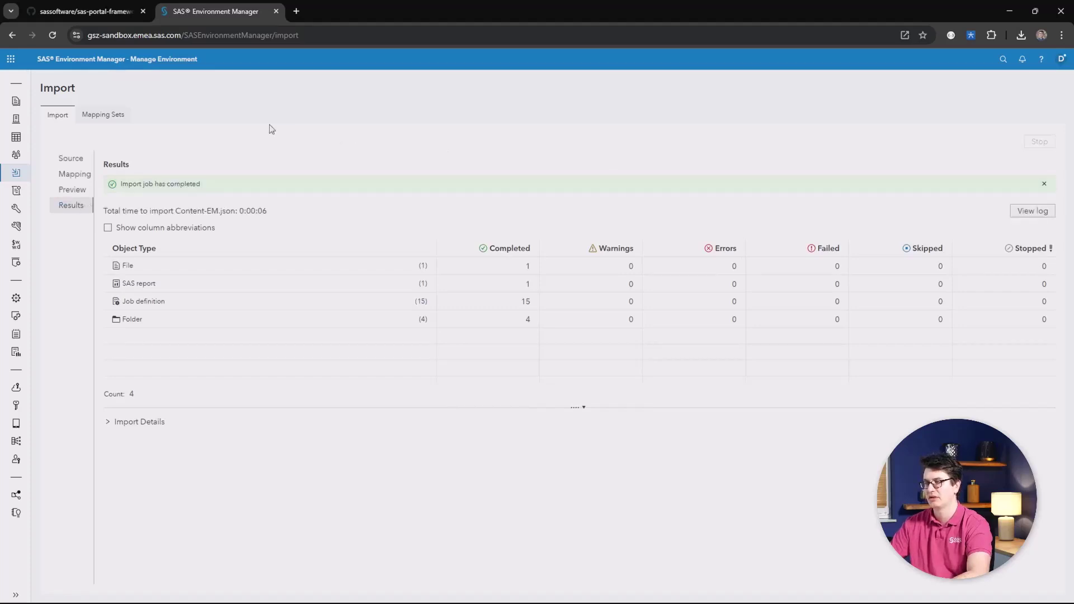
Browse SAS Content > Public > Portal to list Build Portal, MAS Tester, Use Case 1, VA Test and portal-layout.json
{"action": "left_click", "coordinate": [16, 102]}
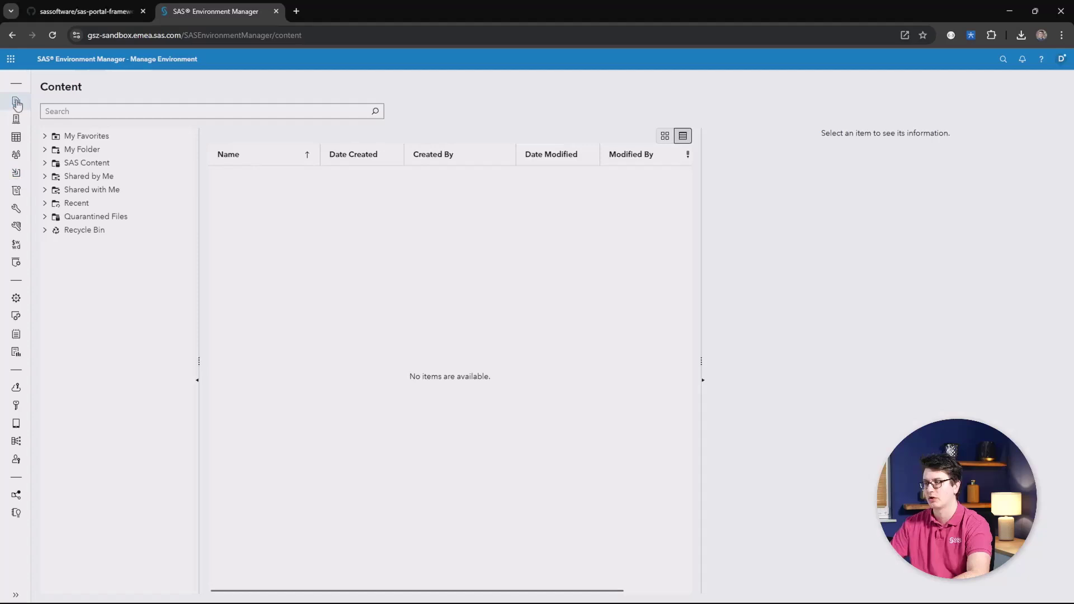
{"action": "left_click", "coordinate": [45, 162]}
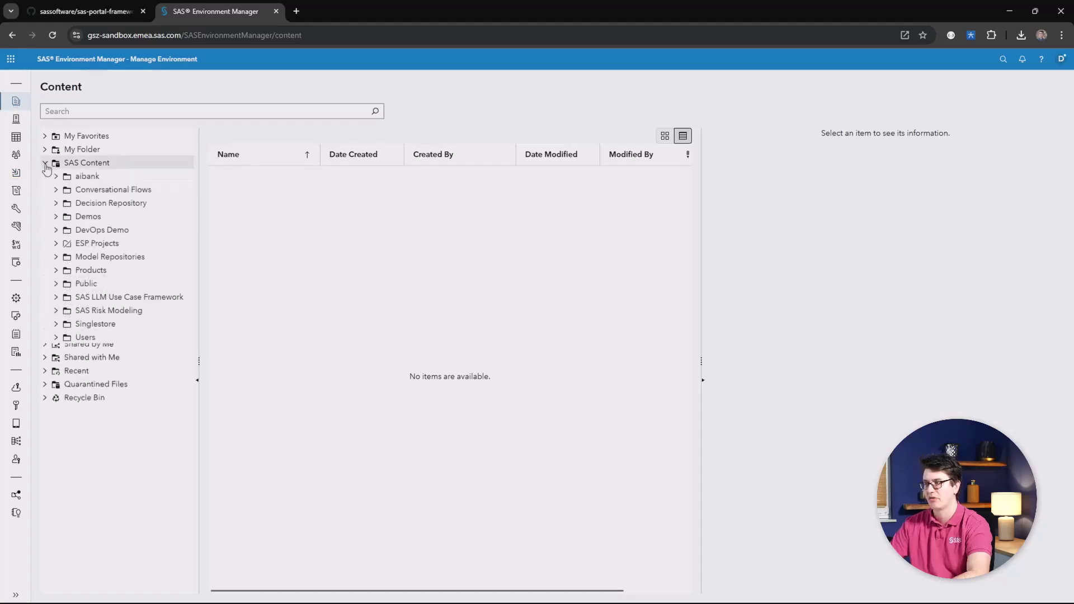
{"action": "left_click", "coordinate": [56, 284]}
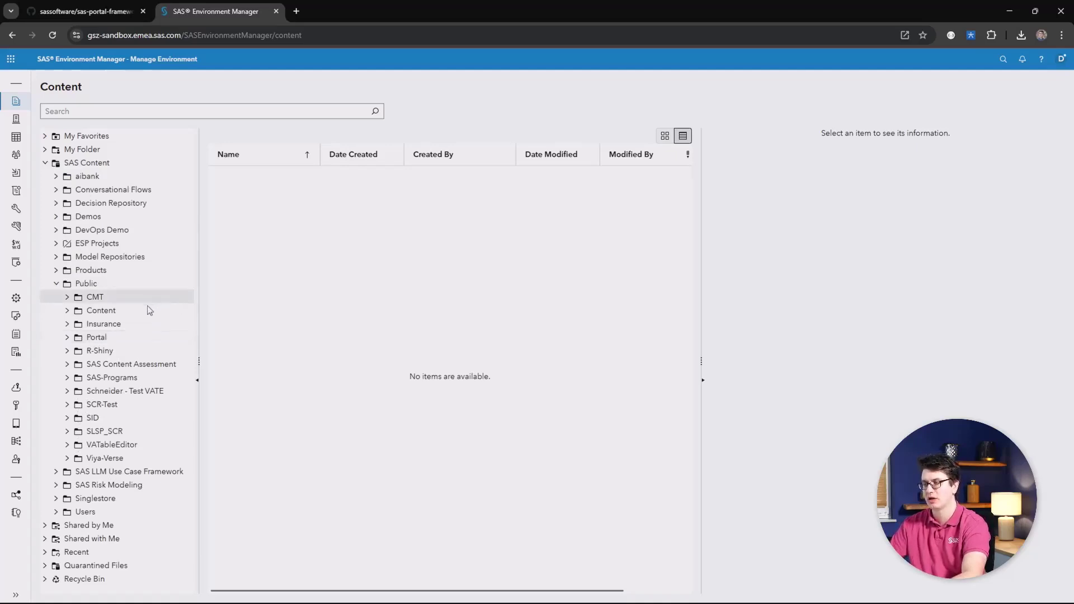
{"action": "left_click", "coordinate": [109, 311]}
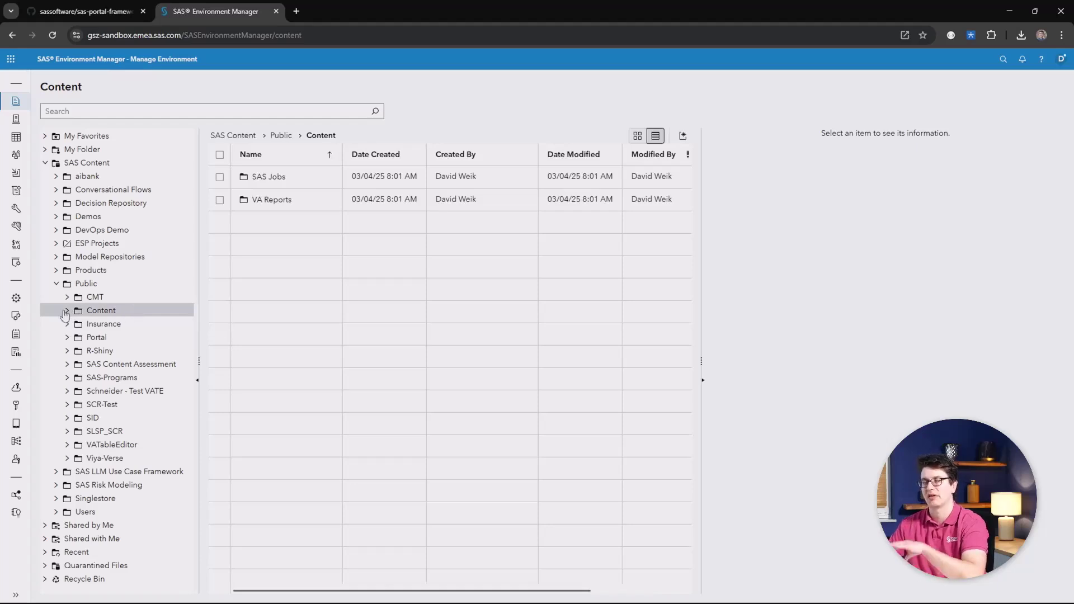
{"action": "left_click", "coordinate": [92, 338]}
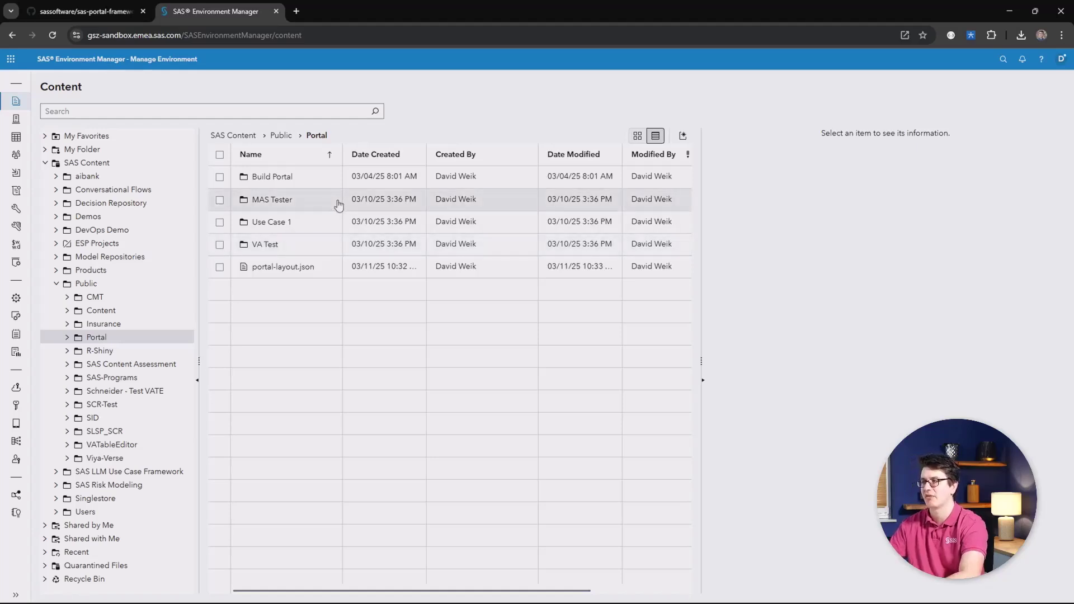
Select the remote folder path from httpd-webserver onward in MobaXterm
{"action": "key", "text": "alt+Tab"}
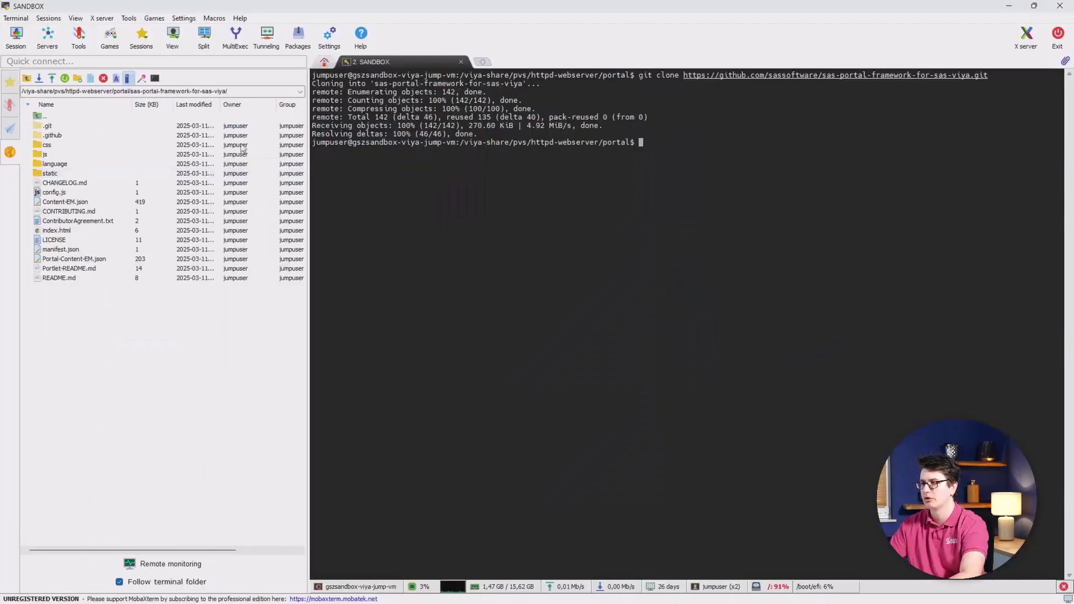
{"action": "left_click", "coordinate": [72, 92]}
{"action": "left_click", "coordinate": [71, 92]}
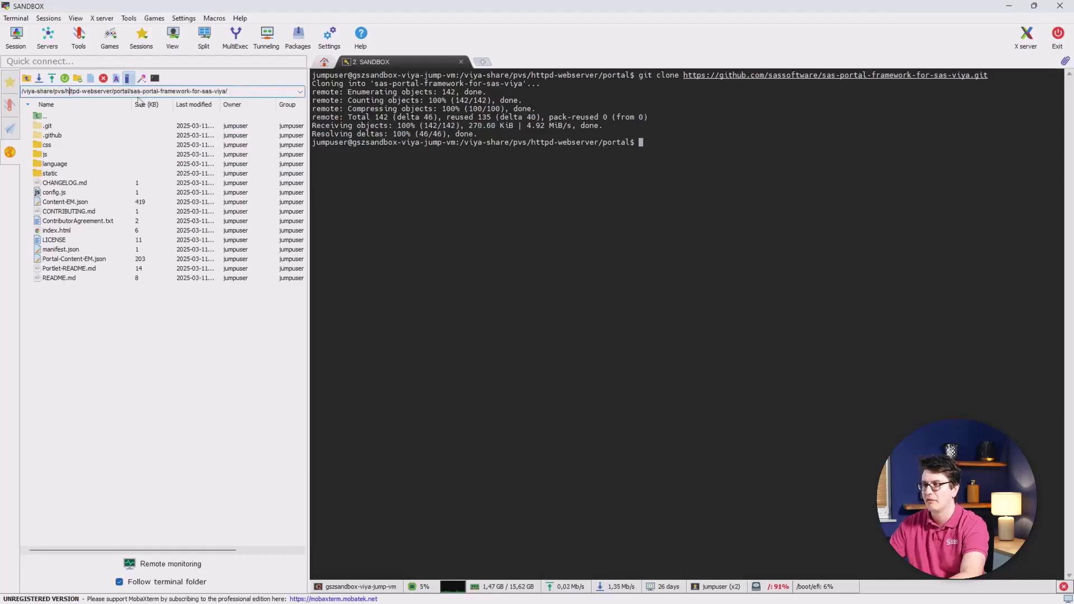
{"action": "key", "text": "shift+End"}
{"action": "key", "text": "ctrl+c"}
{"action": "key", "text": "alt+Tab"}
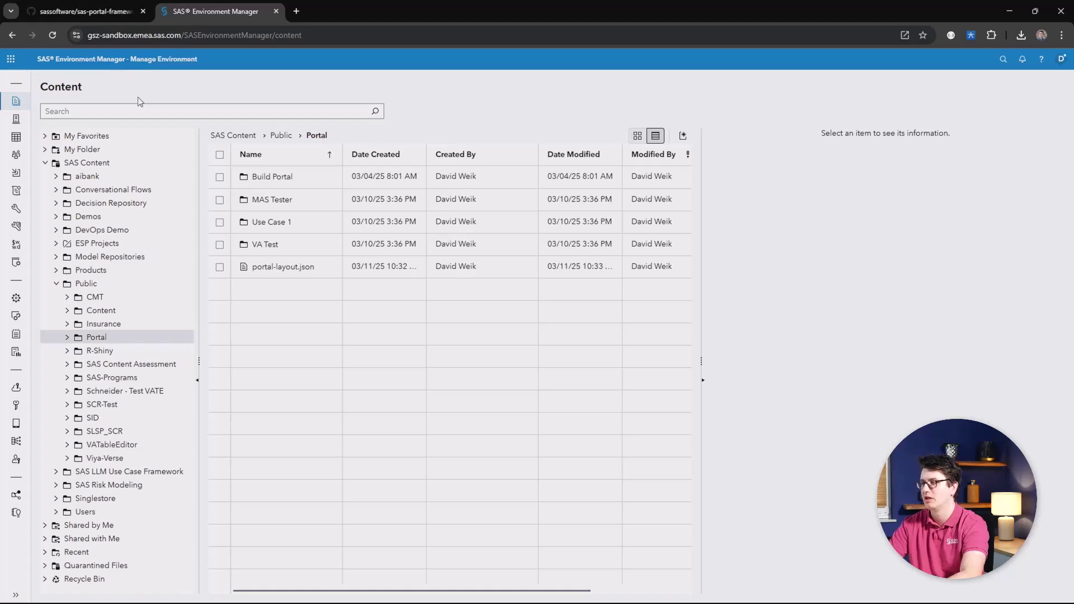
Load SAS Portal in a new tab at the sandbox server's portal framework address
{"action": "key", "text": "ctrl+t"}
{"action": "type", "text": "gsz"}
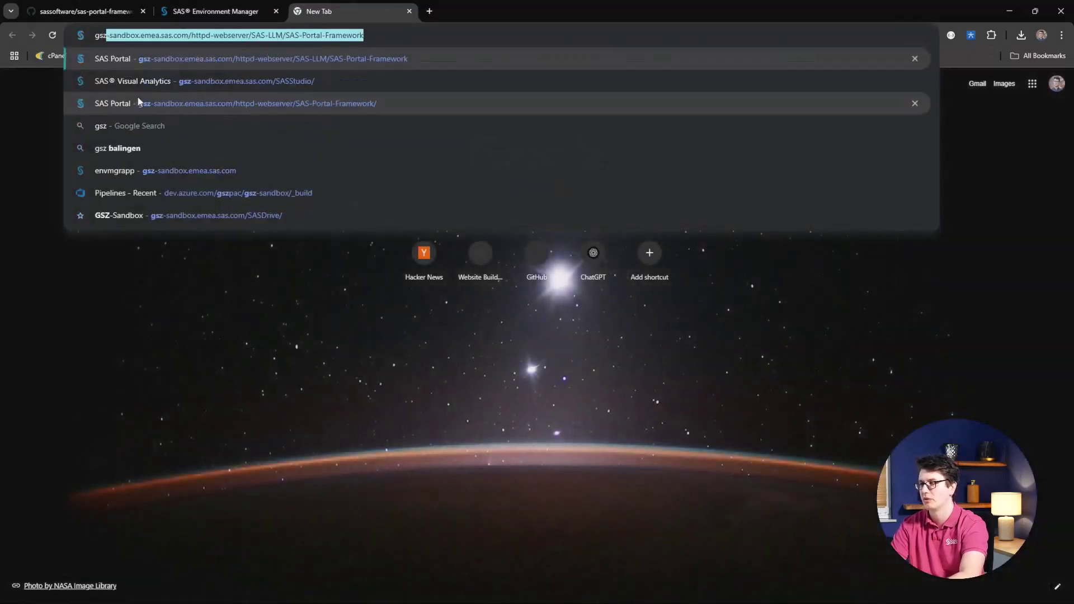
{"action": "key", "text": "Down"}
{"action": "key", "text": "ctrl+shift+Left"}
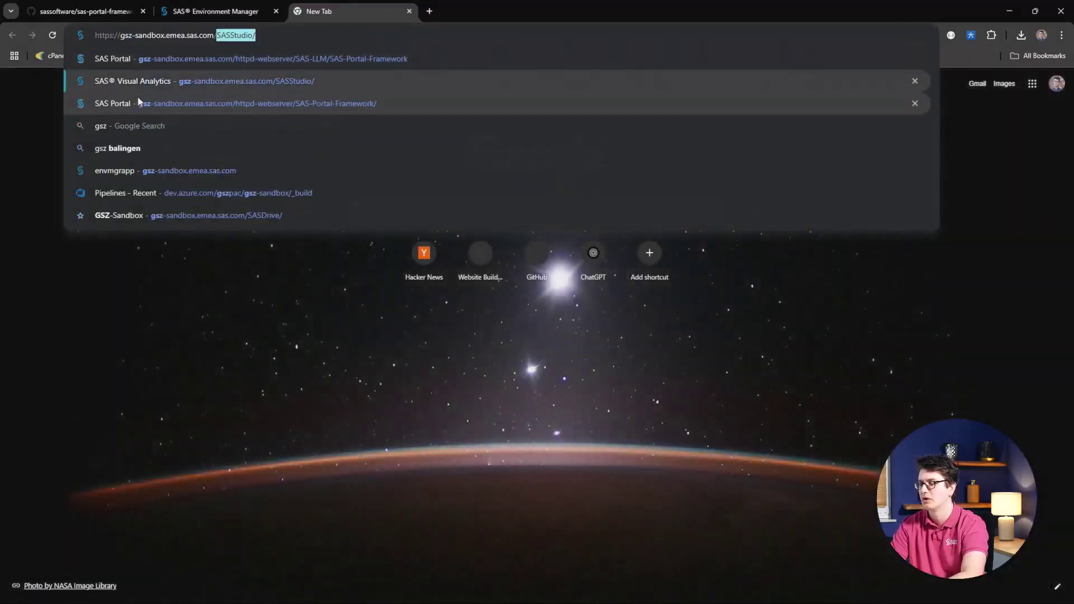
{"action": "key", "text": "ctrl+v"}
{"action": "key", "text": "Return"}
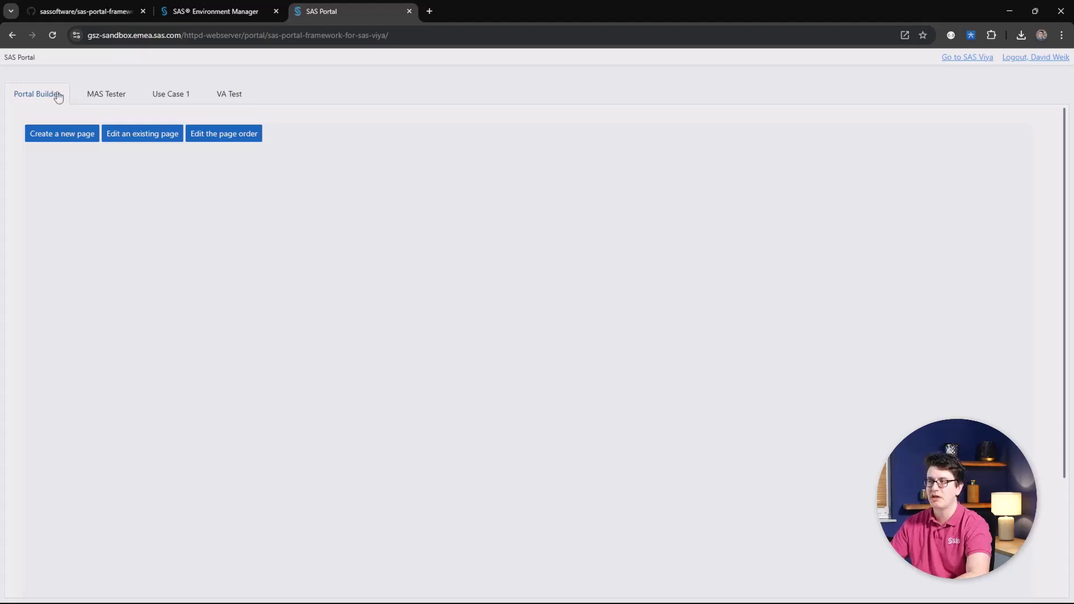
Look over Use Case 1's welcome text and CAS Action Sets link, then show the VA Test report
{"action": "left_click", "coordinate": [163, 96]}
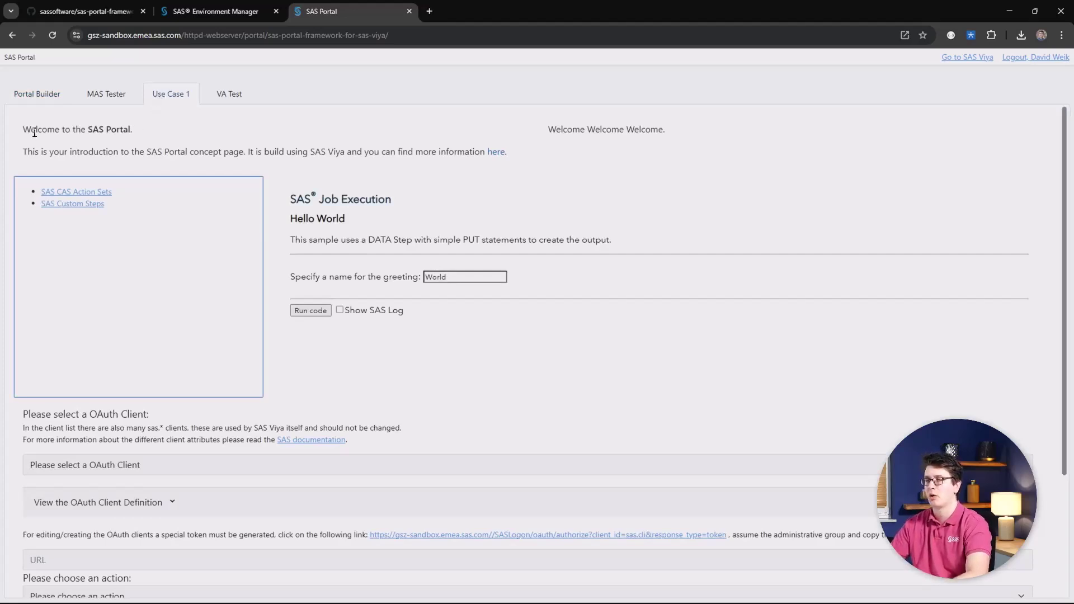
{"action": "left_click_drag", "start_coordinate": [24, 133], "coordinate": [252, 151]}
{"action": "left_click", "coordinate": [196, 142]}
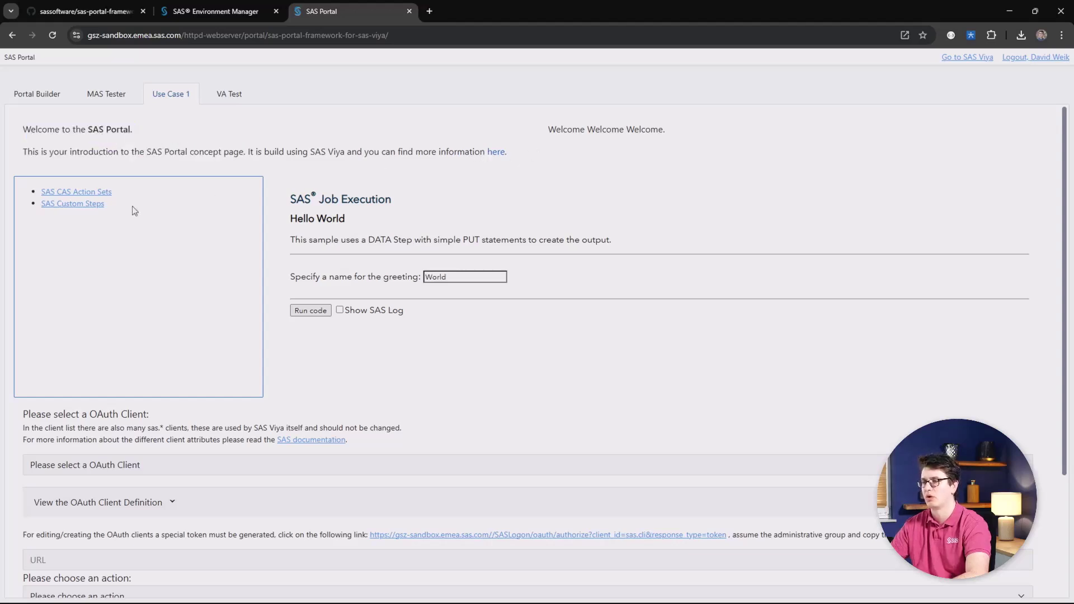
{"action": "left_click", "coordinate": [72, 193]}
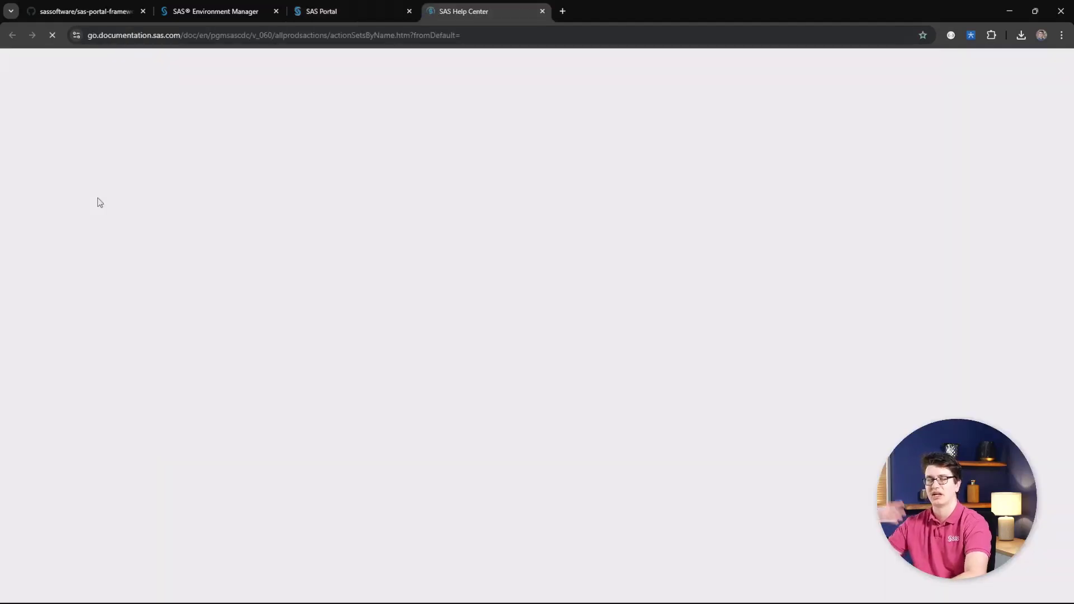
{"action": "key", "text": "ctrl+w"}
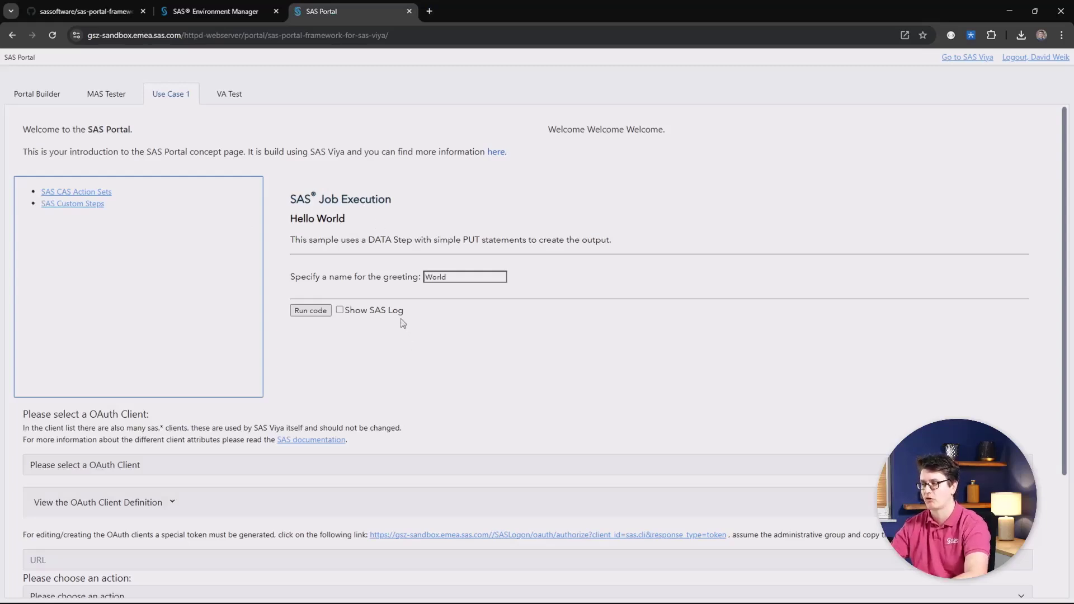
{"action": "scroll", "coordinate": [398, 319], "scroll_direction": "down", "scroll_amount": 2}
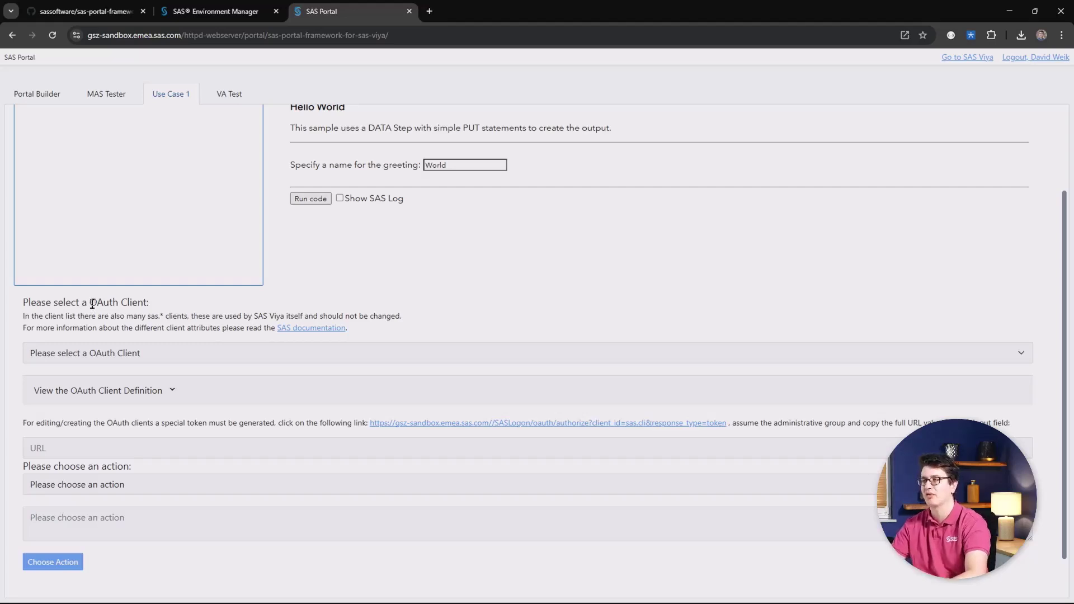
{"action": "left_click", "coordinate": [224, 97]}
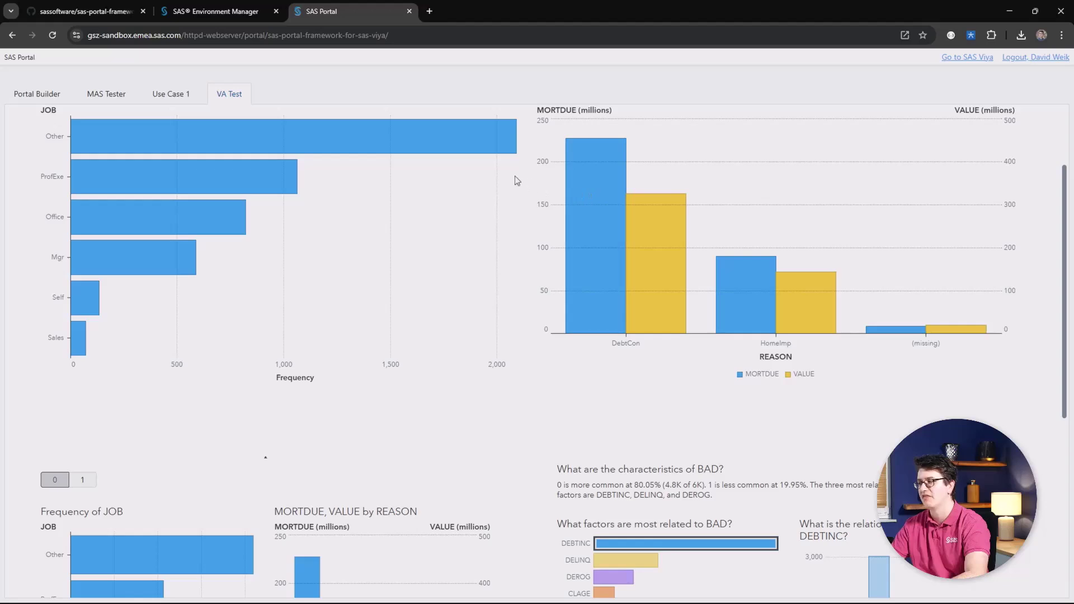
Scroll through the VA Test charts, view the MAS Tester page, then return to Portal Builder
{"action": "scroll", "coordinate": [447, 166], "scroll_direction": "up", "scroll_amount": 2}
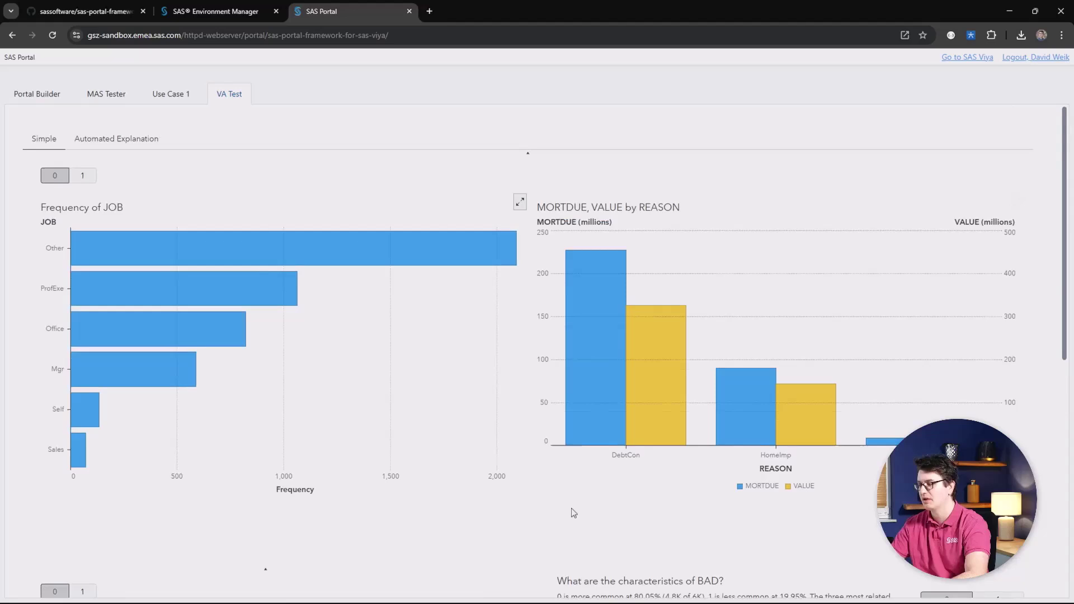
{"action": "scroll", "coordinate": [245, 379], "scroll_direction": "down", "scroll_amount": 4}
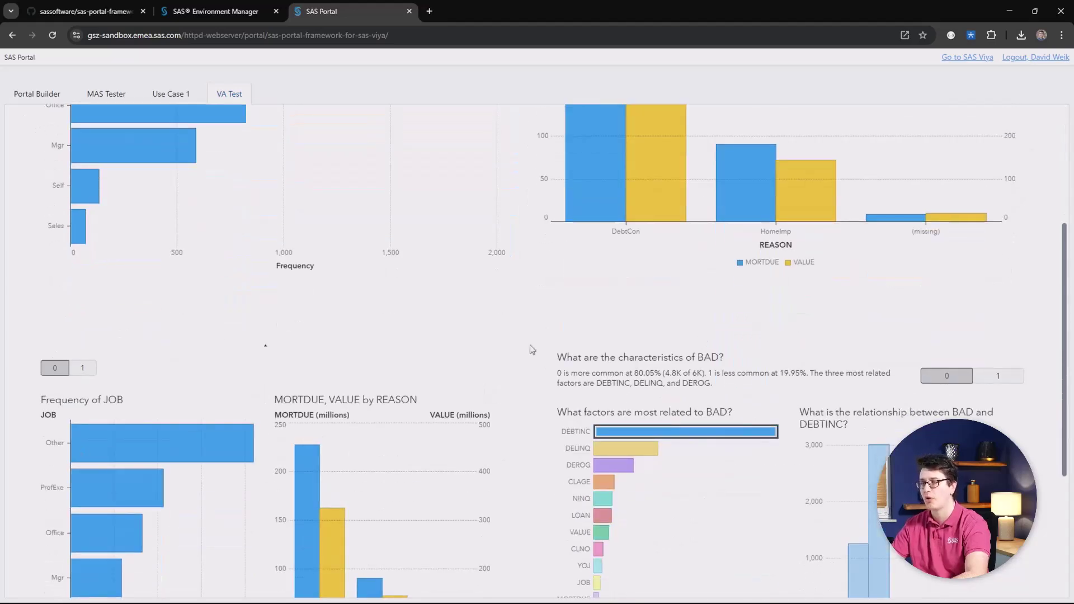
{"action": "left_click", "coordinate": [103, 94]}
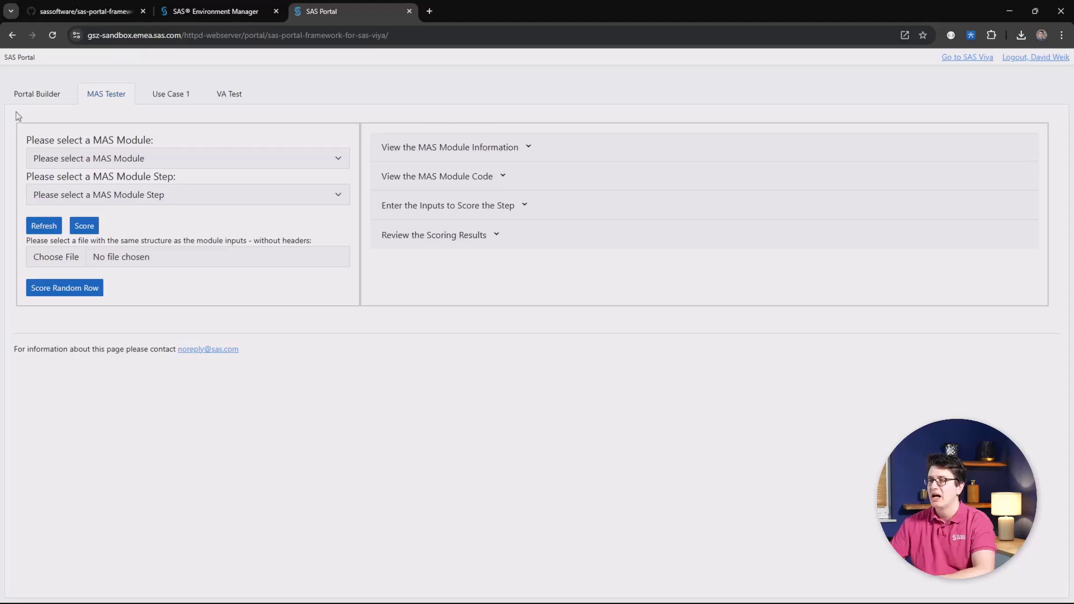
{"action": "left_click", "coordinate": [28, 92]}
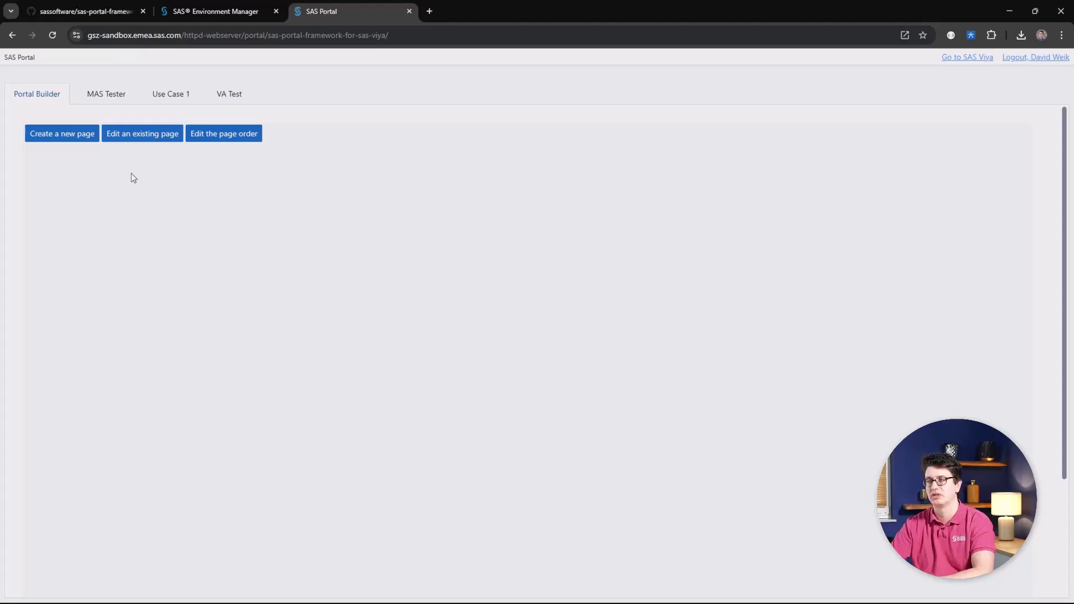
Move MAS Tester to first place in the page order and save the change
{"action": "left_click", "coordinate": [214, 136]}
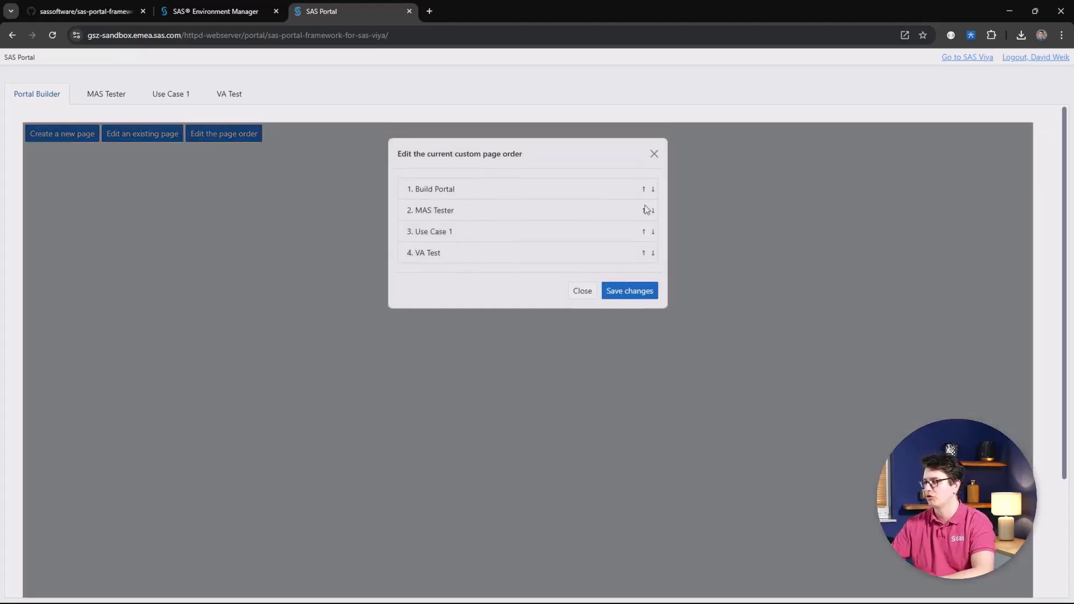
{"action": "left_click", "coordinate": [643, 210]}
{"action": "left_click", "coordinate": [632, 292]}
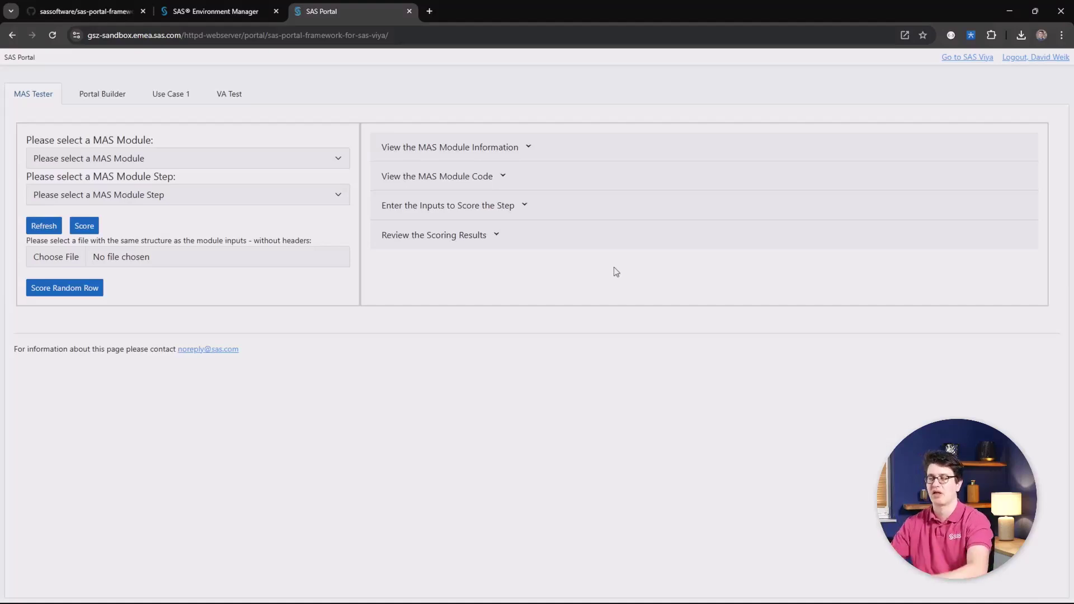
{"action": "left_click", "coordinate": [100, 98]}
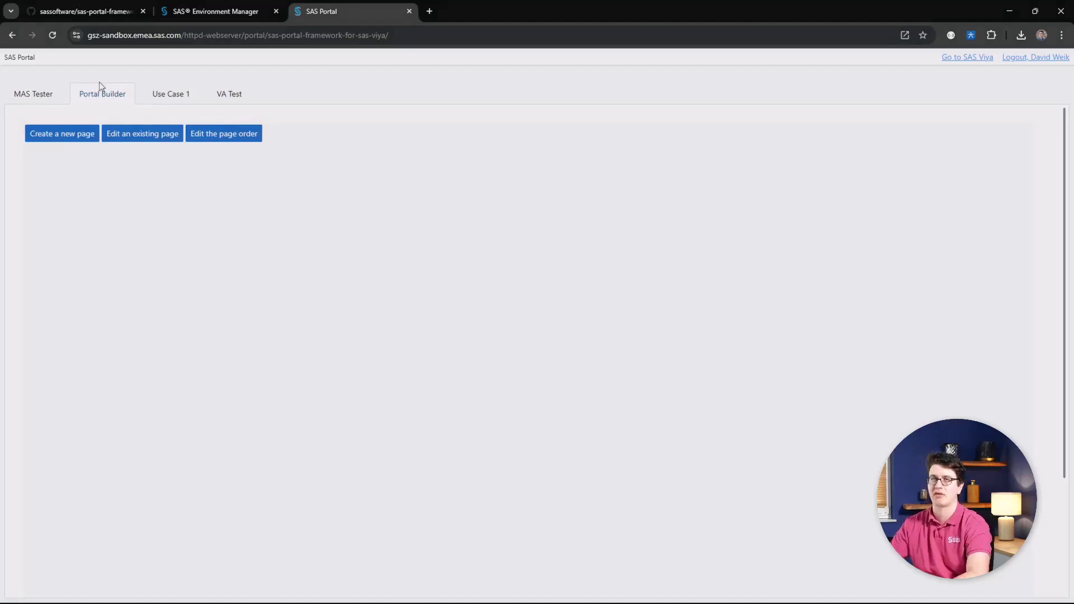
Review the Build Portal folder's authorization rules for Authenticated Users and SAS Administrators
{"action": "left_click", "coordinate": [200, 15]}
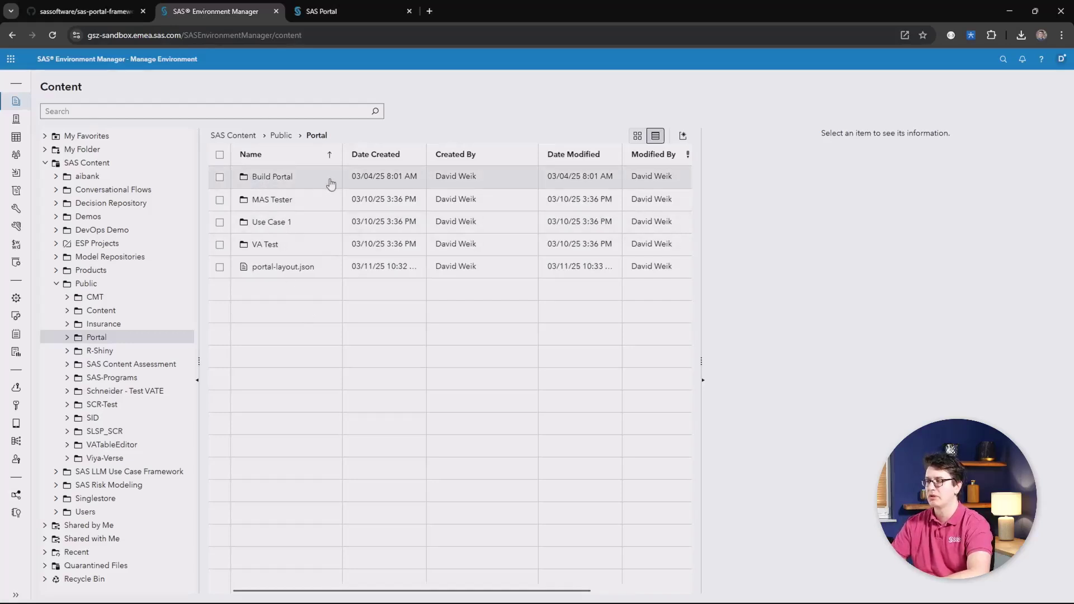
{"action": "right_click", "coordinate": [297, 184]}
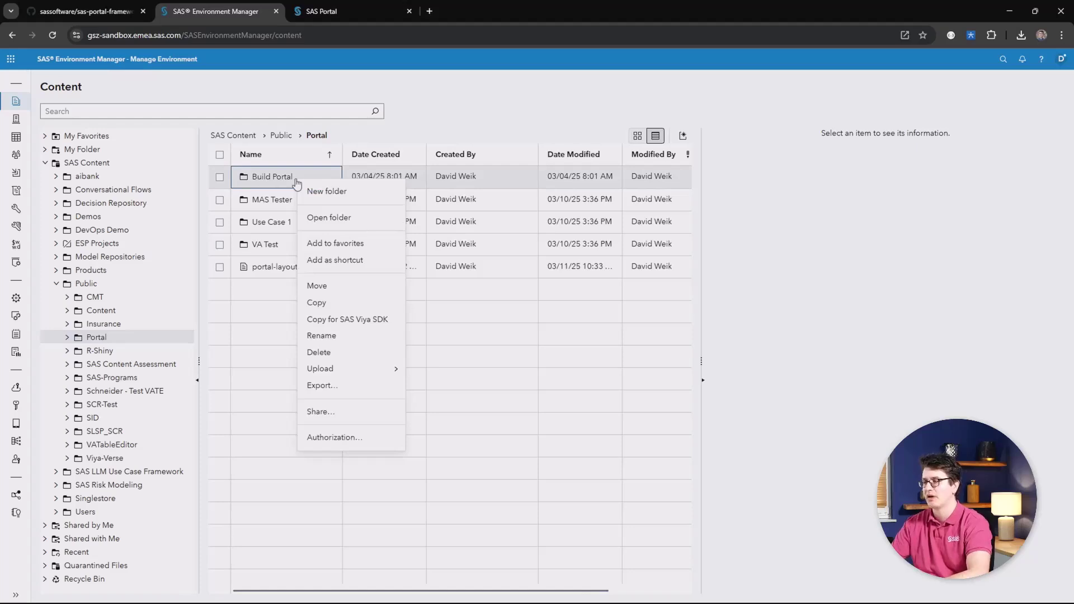
{"action": "left_click", "coordinate": [360, 438]}
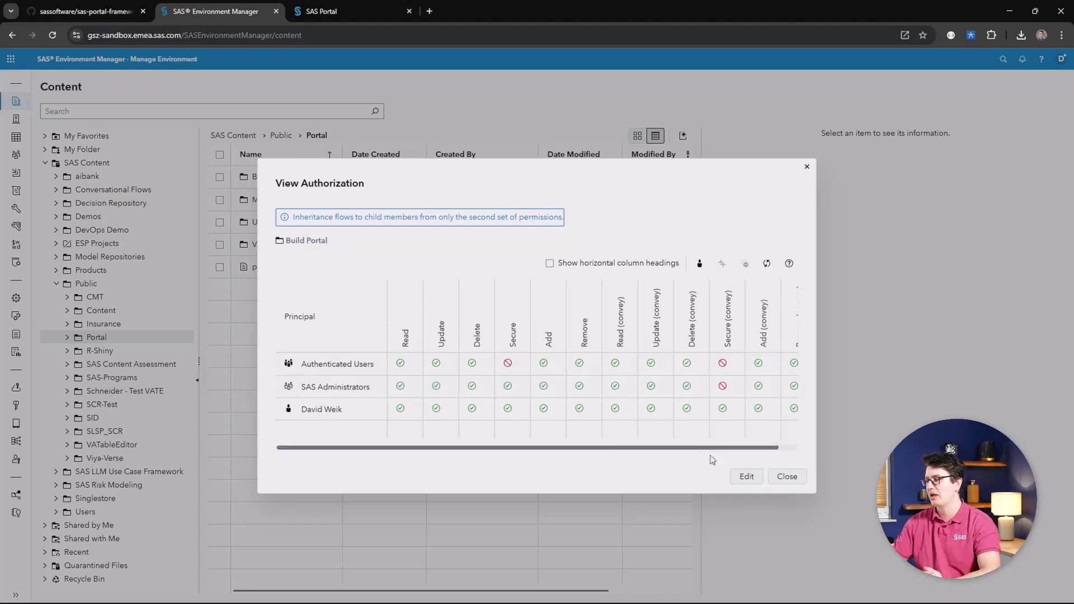
{"action": "left_click", "coordinate": [786, 477]}
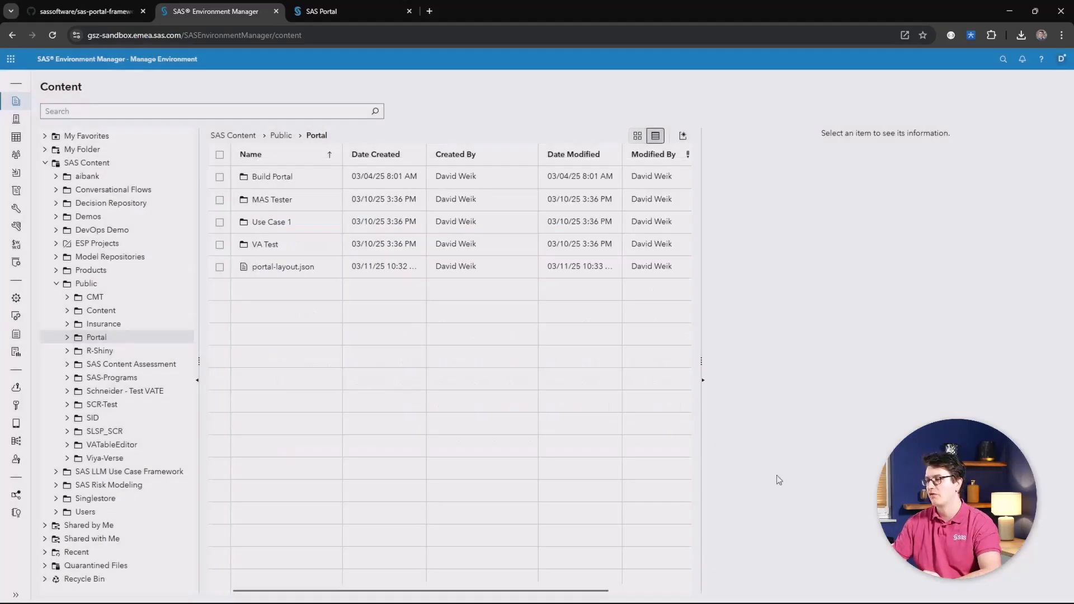
Open the Use Case 1 folder and review second-text-example.json's authorization rules
{"action": "double_click", "coordinate": [259, 223]}
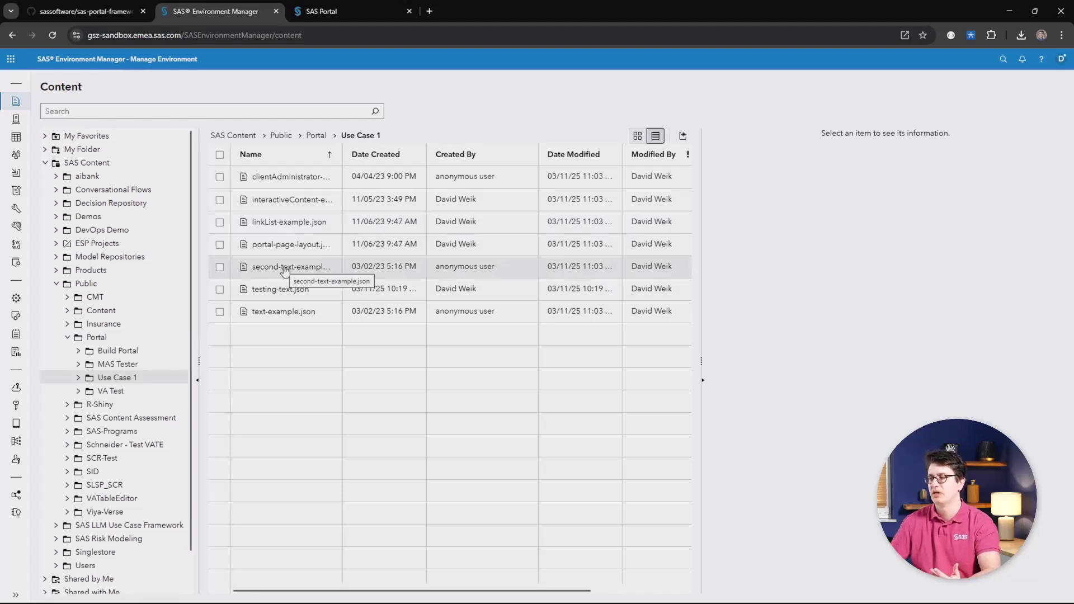
{"action": "right_click", "coordinate": [285, 271]}
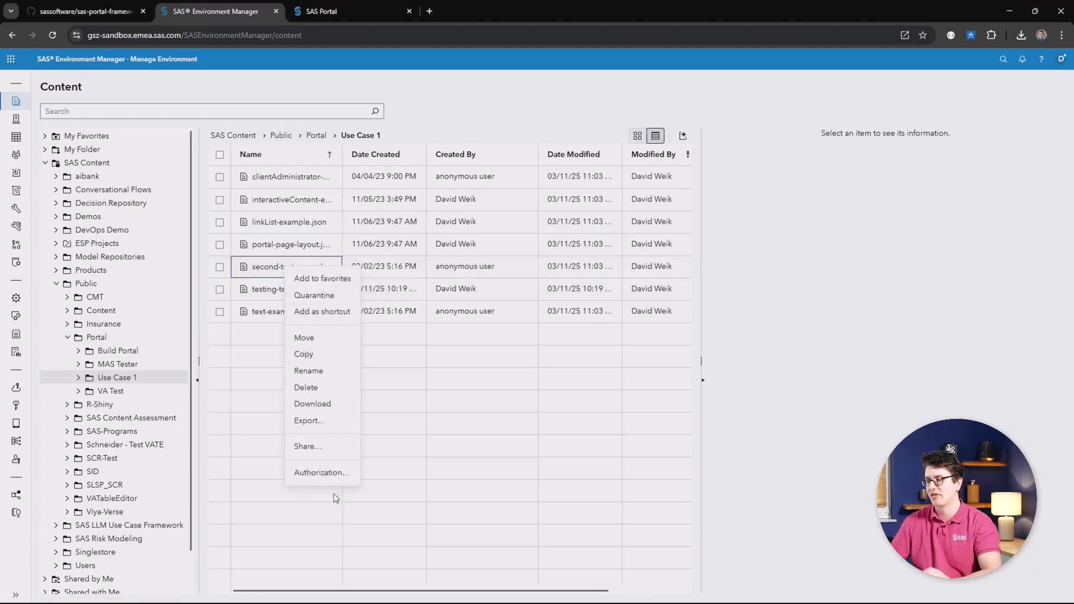
{"action": "left_click", "coordinate": [332, 473]}
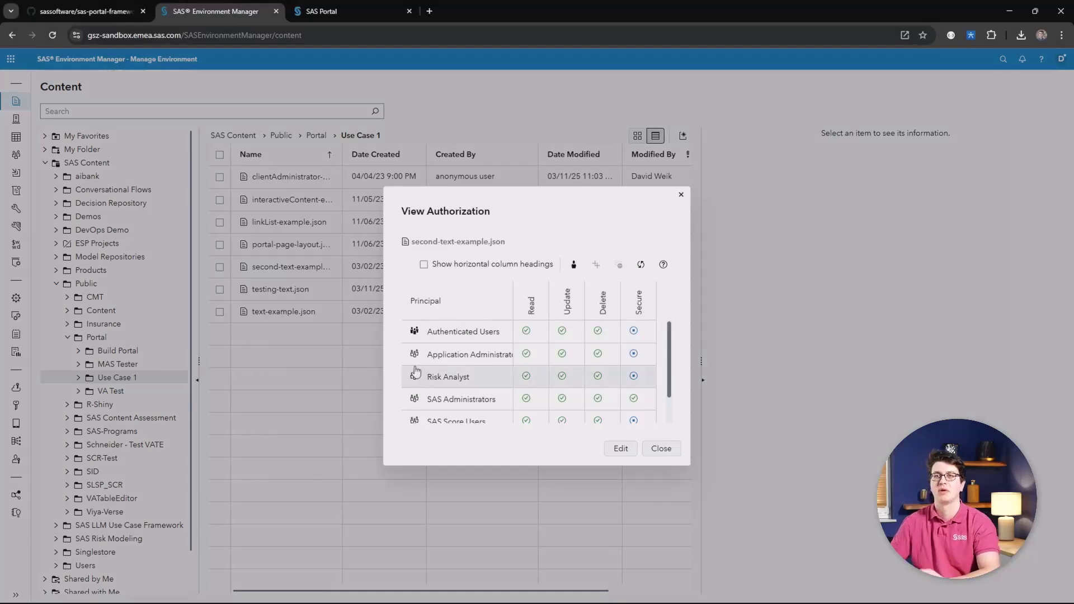
{"action": "left_click", "coordinate": [671, 452]}
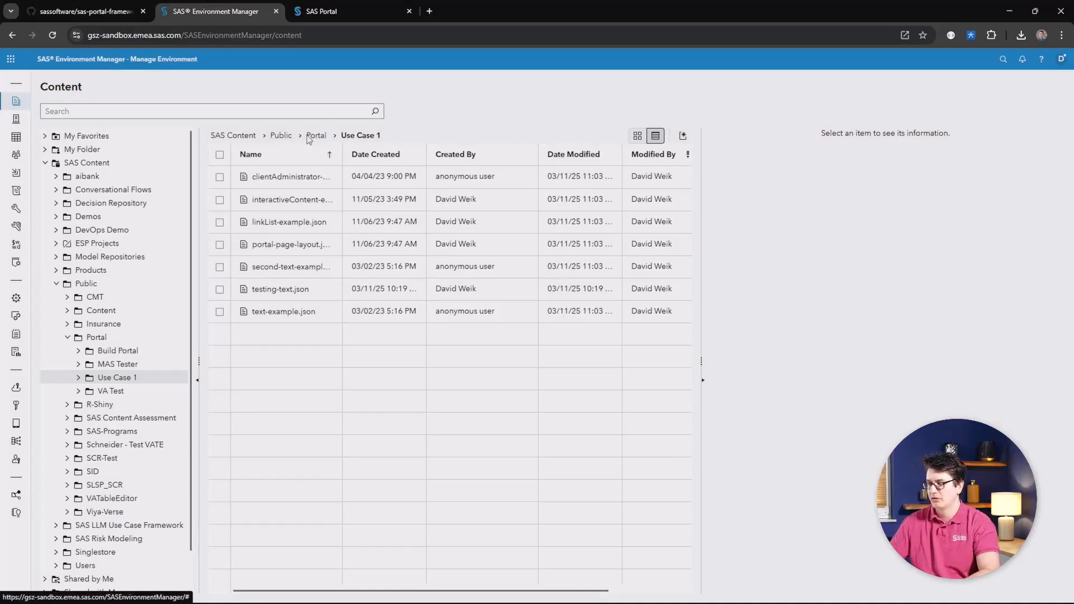
In Portal Builder, inspect the Use Case 1 page's edit settings and the new-page form
{"action": "left_click", "coordinate": [329, 12]}
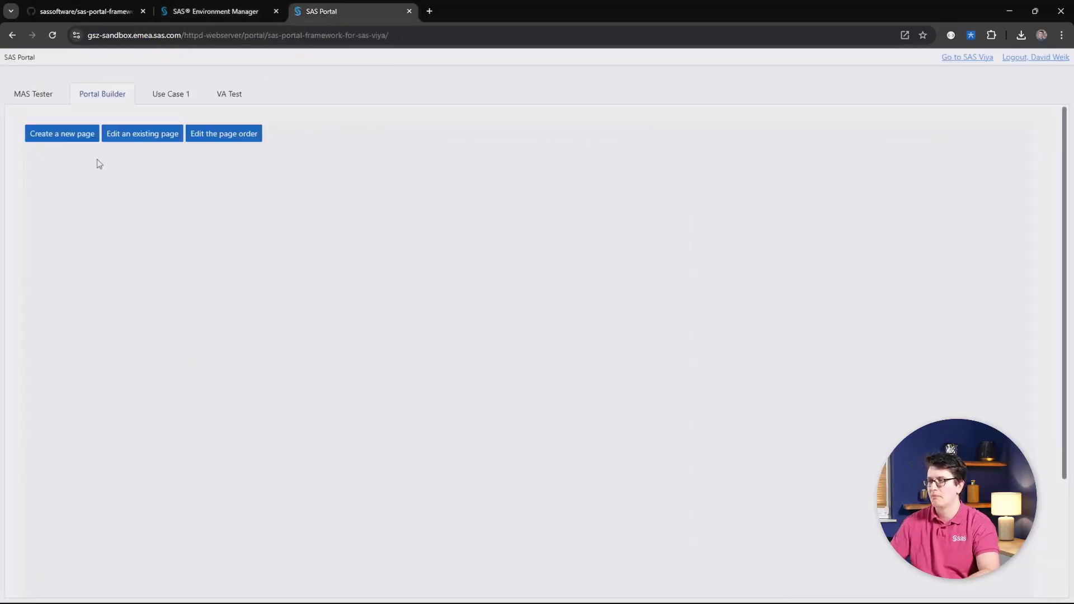
{"action": "left_click", "coordinate": [147, 139]}
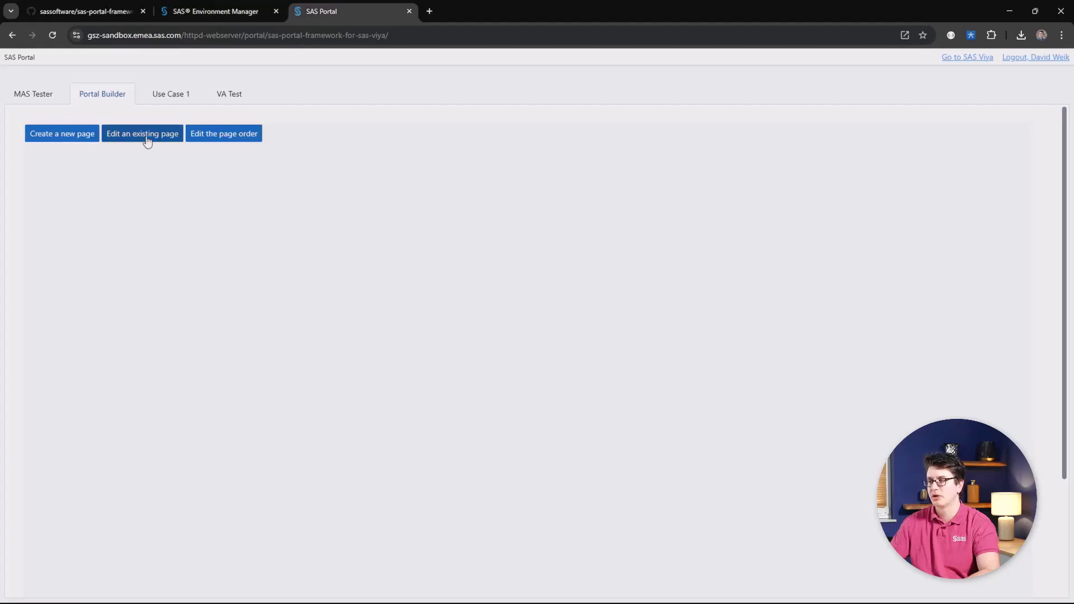
{"action": "left_click", "coordinate": [145, 179]}
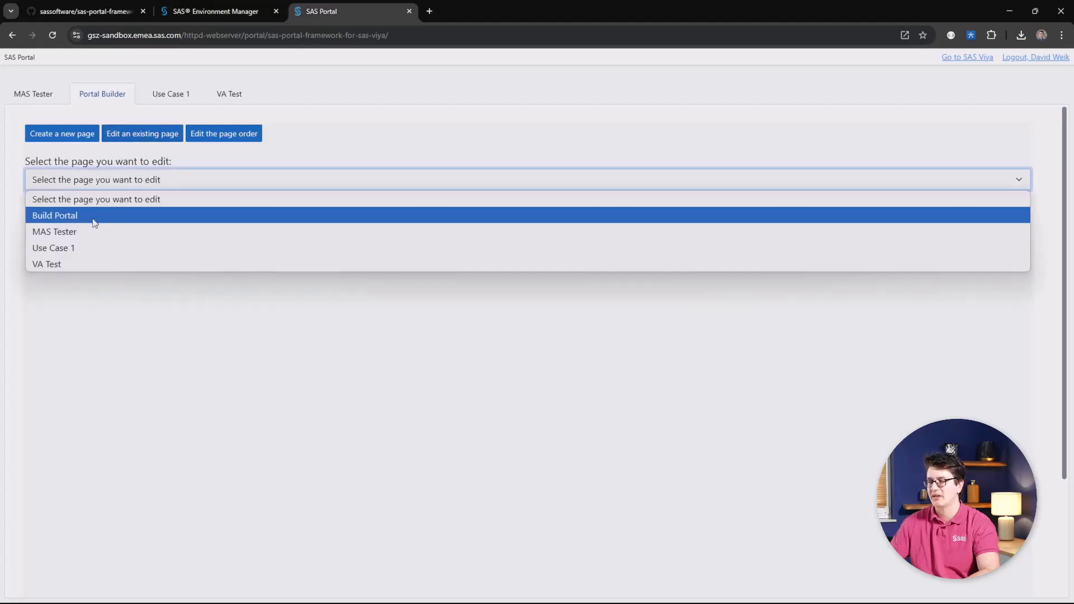
{"action": "left_click", "coordinate": [83, 243]}
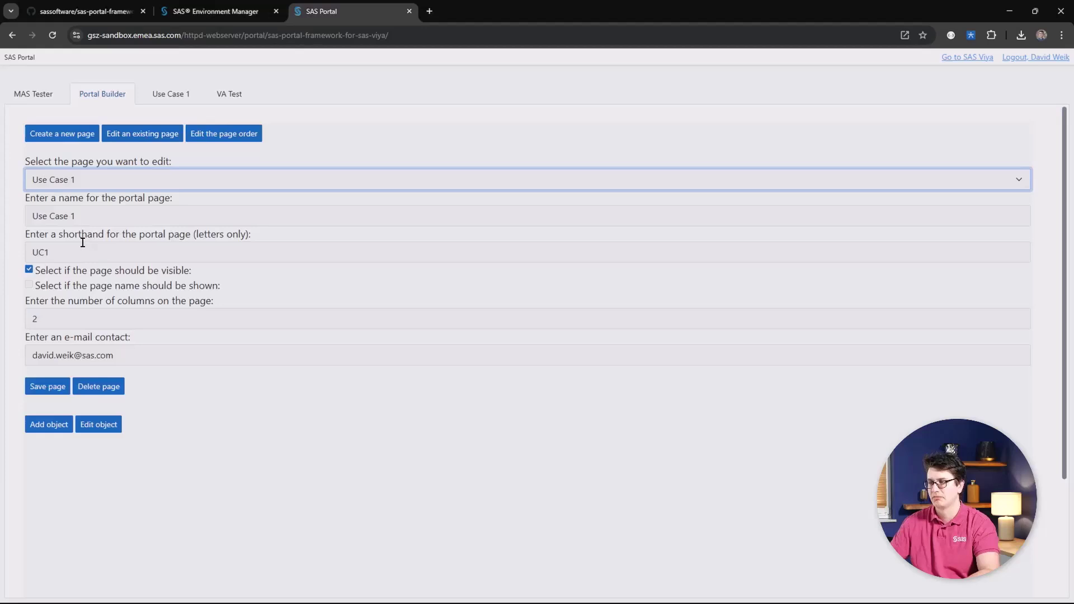
{"action": "left_click", "coordinate": [74, 136]}
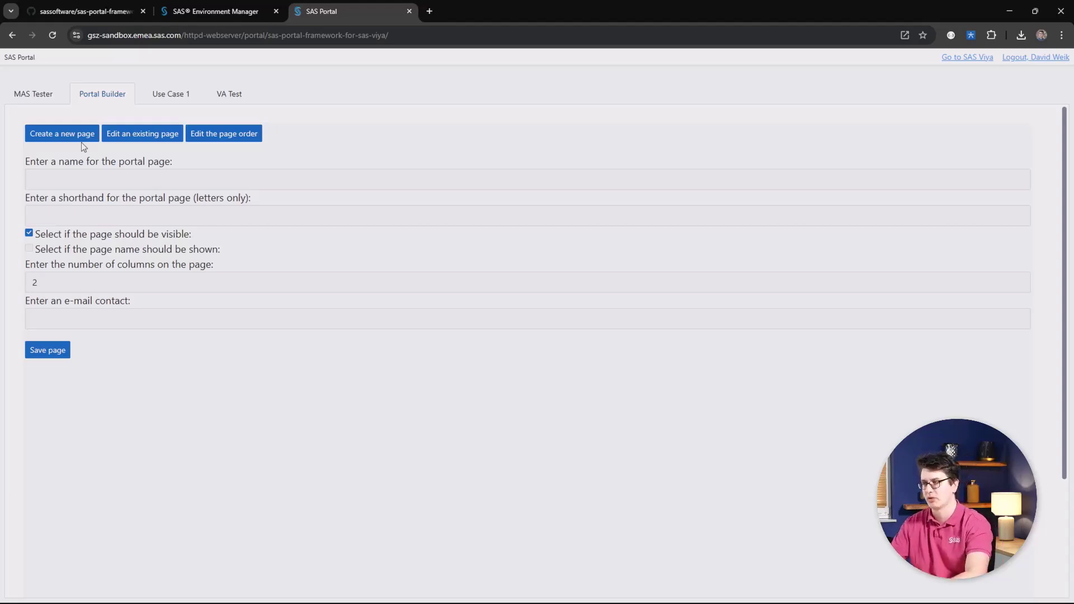
{"action": "left_click", "coordinate": [219, 11]}
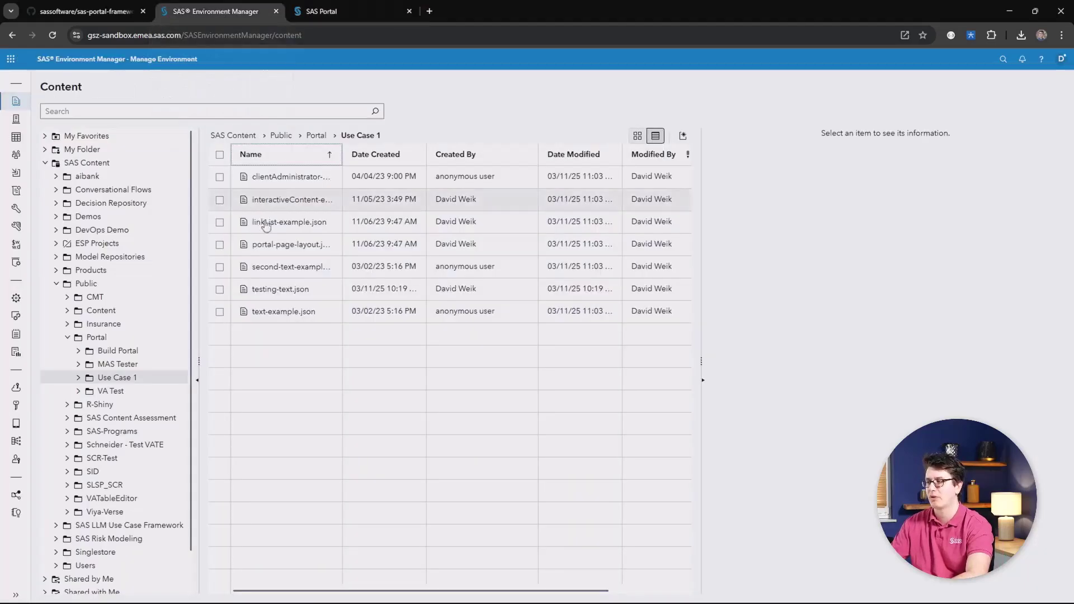
Read Portlet-README.md's General Portal Layout section with its displayOrder example
{"action": "left_click", "coordinate": [88, 11]}
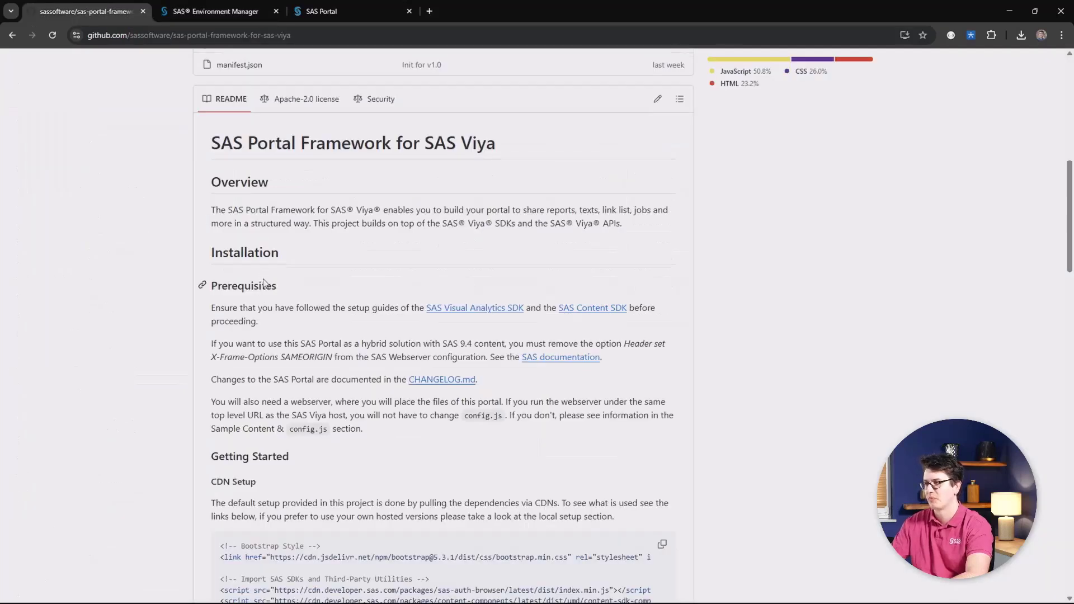
{"action": "scroll", "coordinate": [265, 282], "scroll_direction": "up", "scroll_amount": 7}
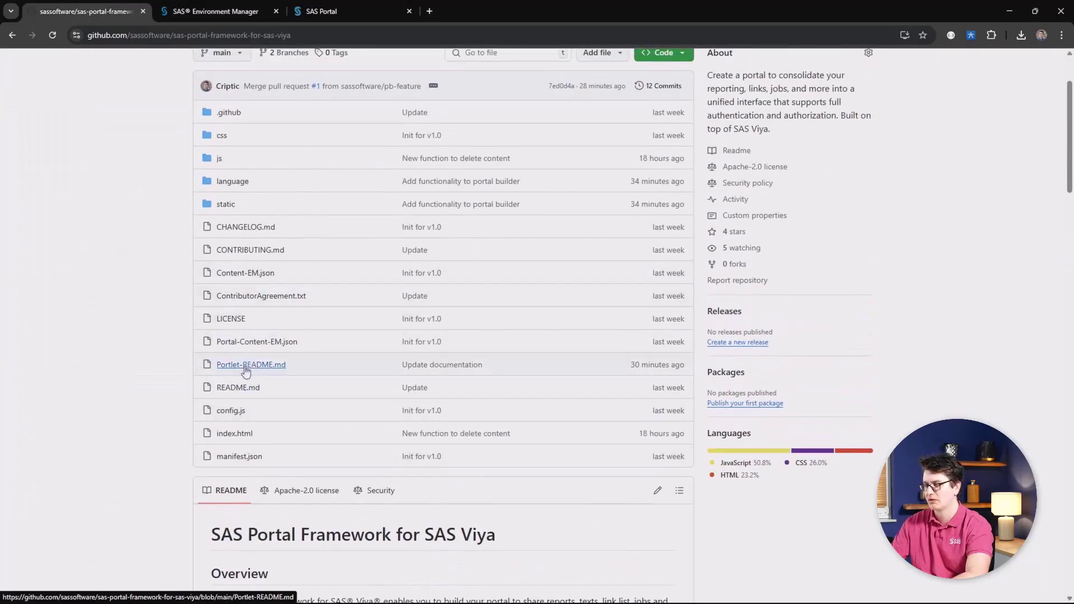
{"action": "left_click", "coordinate": [245, 366]}
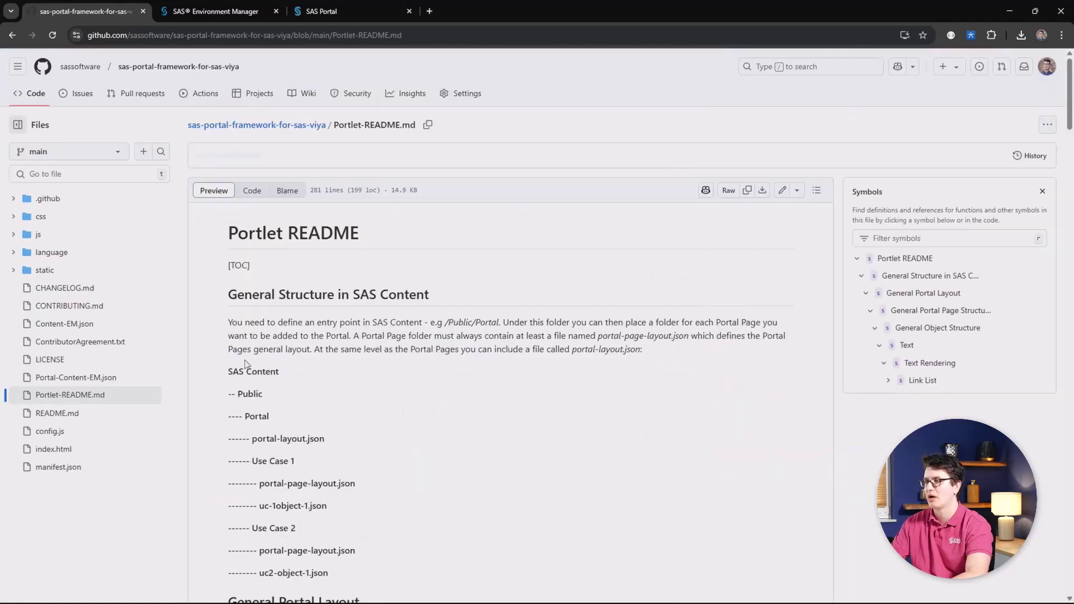
{"action": "scroll", "coordinate": [367, 361], "scroll_direction": "down", "scroll_amount": 3}
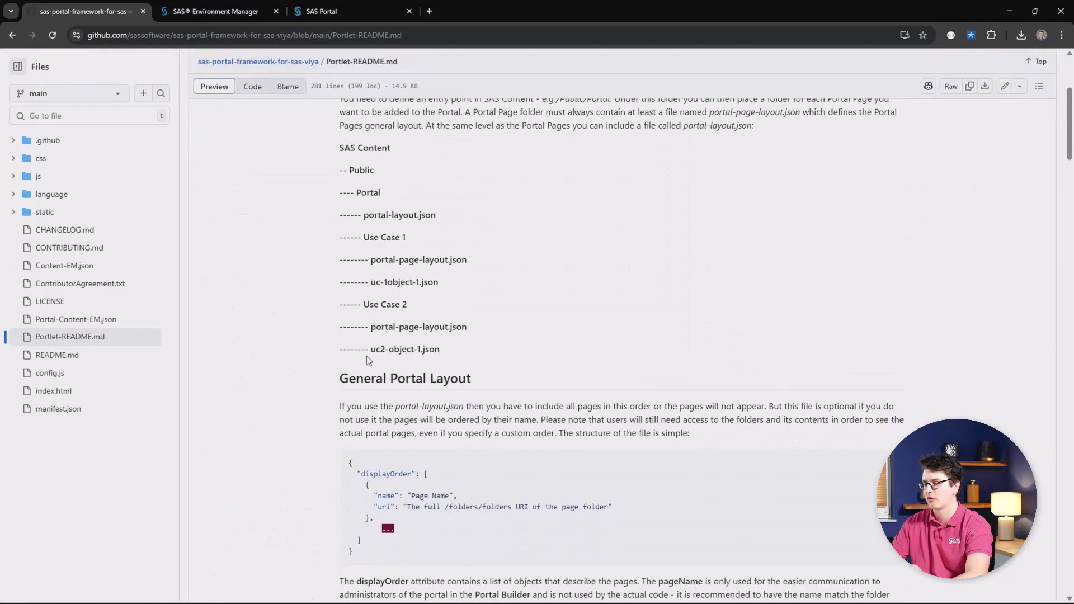
{"action": "scroll", "coordinate": [367, 354], "scroll_direction": "down", "scroll_amount": 2}
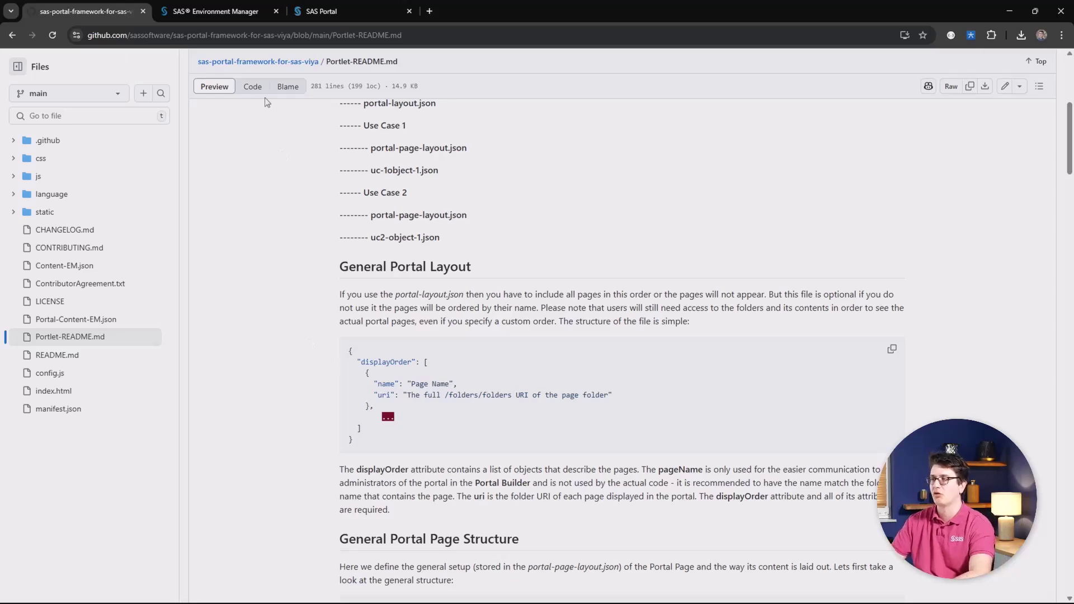
{"action": "scroll", "coordinate": [127, 208], "scroll_direction": "up", "scroll_amount": 1}
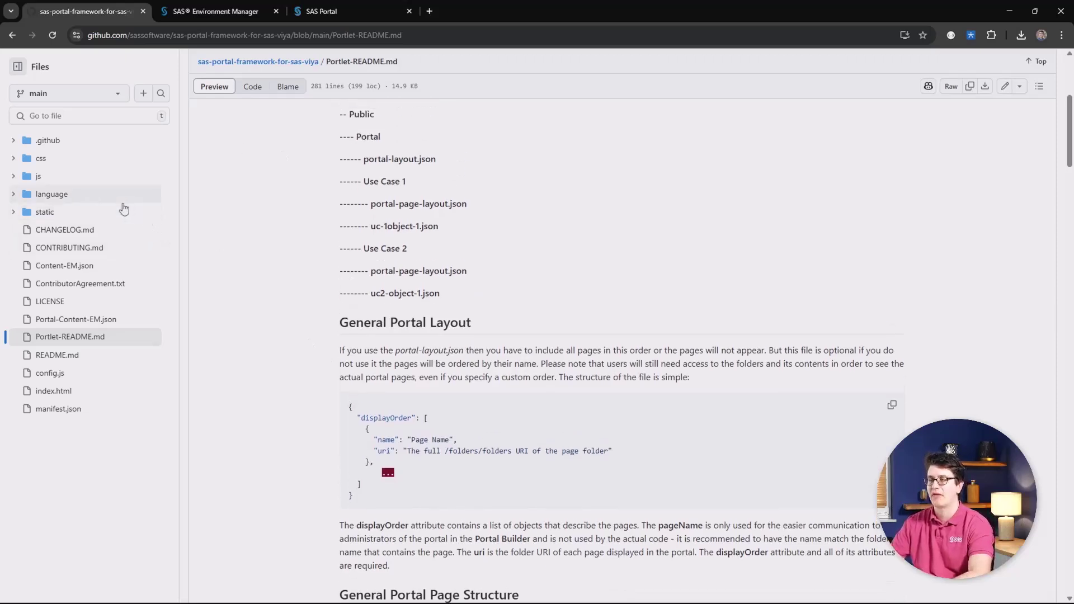
Open js/objects/add-vaReport-object.js, glance at the utility scripts, and collapse js
{"action": "left_click", "coordinate": [13, 177]}
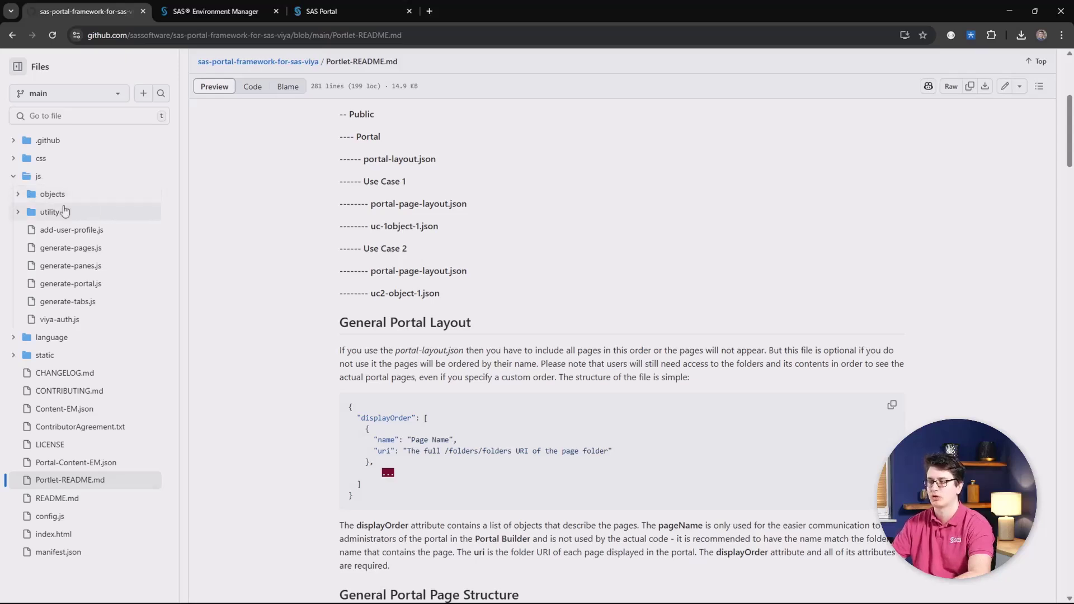
{"action": "left_click", "coordinate": [18, 194]}
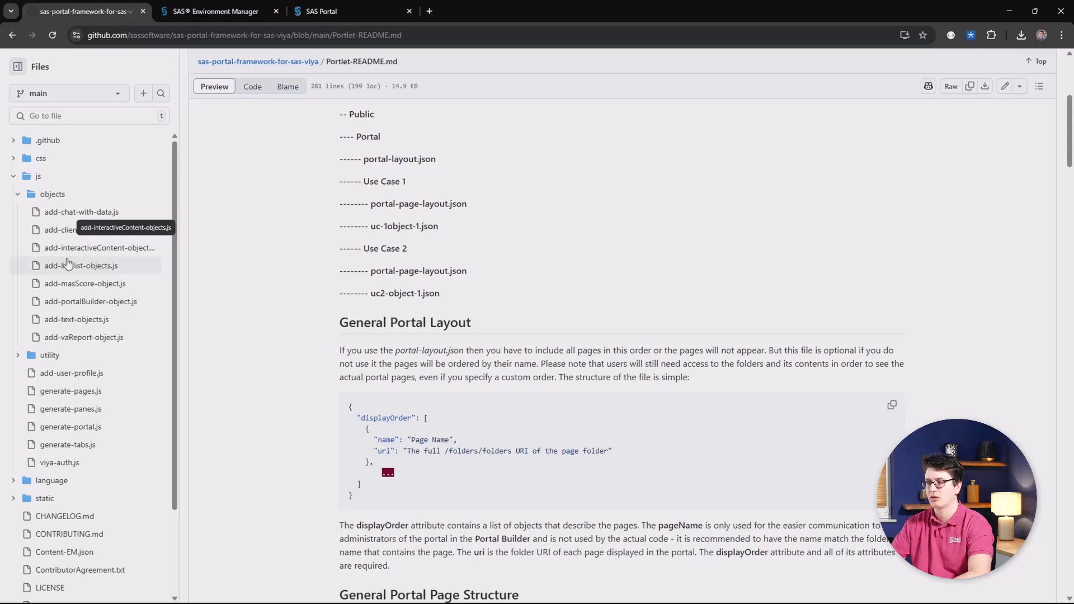
{"action": "left_click", "coordinate": [69, 337]}
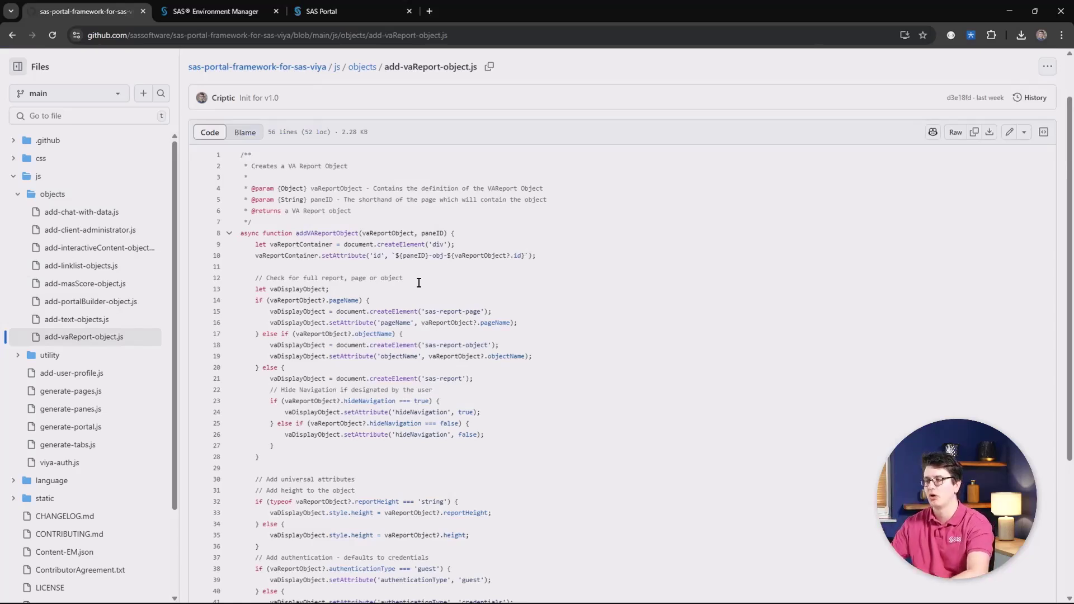
{"action": "left_click", "coordinate": [18, 194]}
{"action": "left_click", "coordinate": [18, 212]}
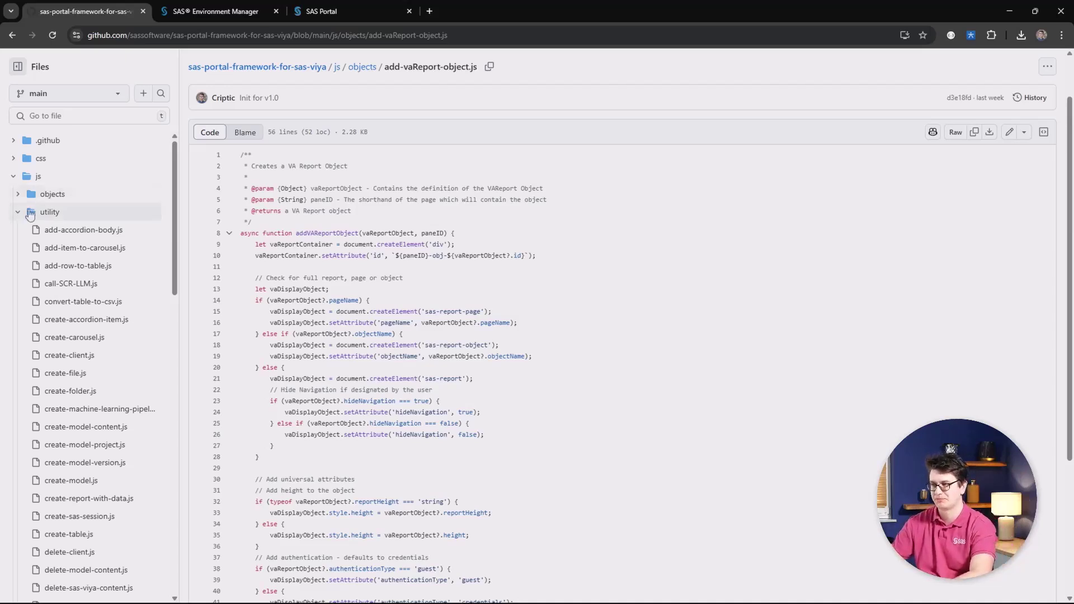
{"action": "left_click", "coordinate": [15, 178]}
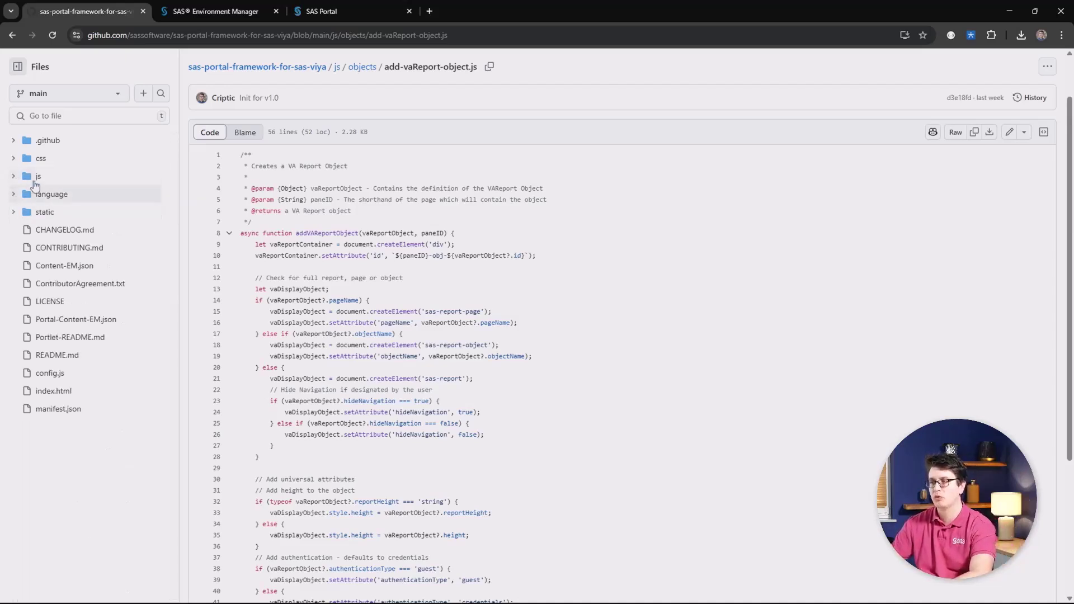
List the language files de.json and en.json, view CONTRIBUTING.md, then show config.js
{"action": "left_click", "coordinate": [13, 196]}
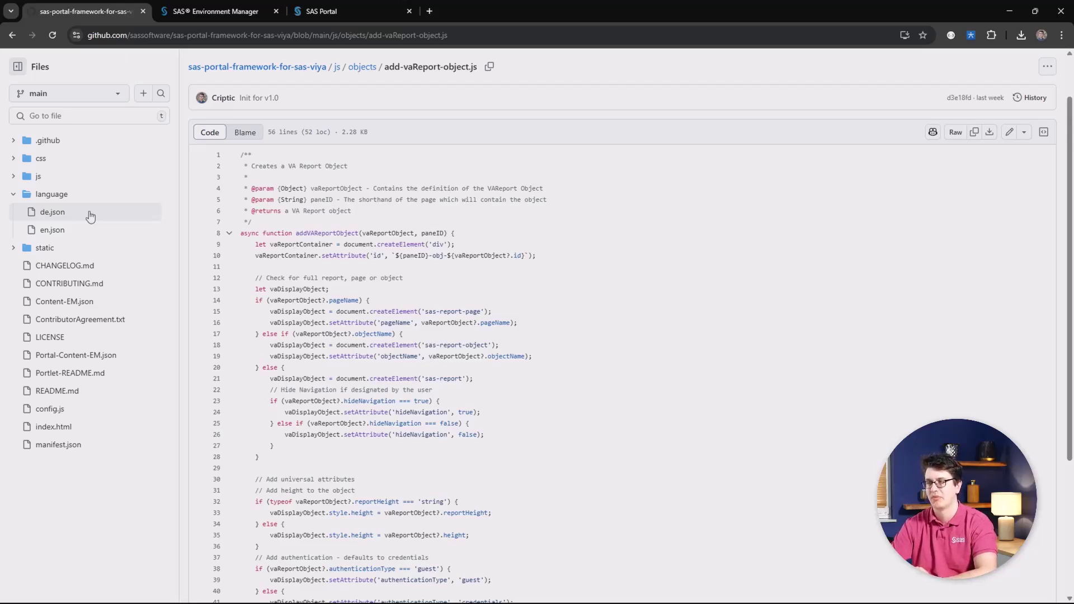
{"action": "left_click", "coordinate": [55, 286]}
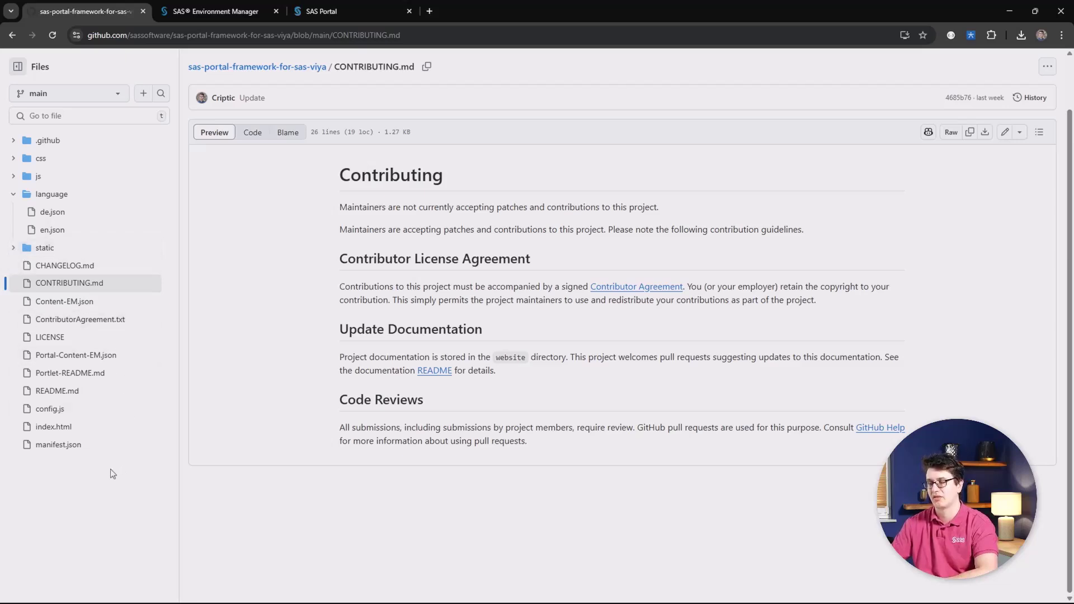
{"action": "left_click", "coordinate": [84, 409]}
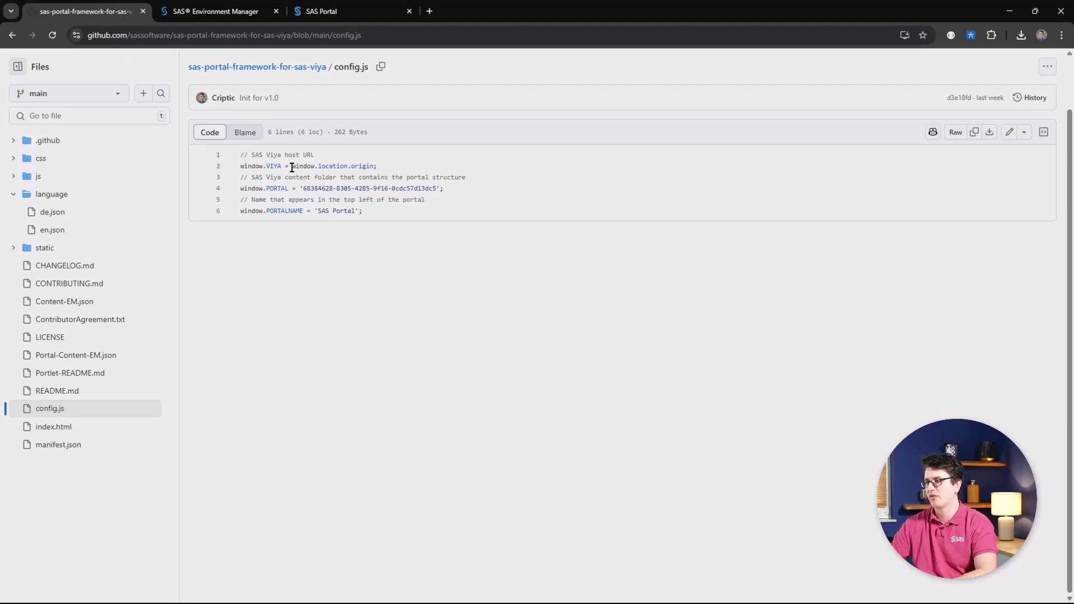
Highlight the window.location.origin host value and the PORTAL folder ID in config.js
{"action": "left_click_drag", "start_coordinate": [291, 166], "coordinate": [375, 168]}
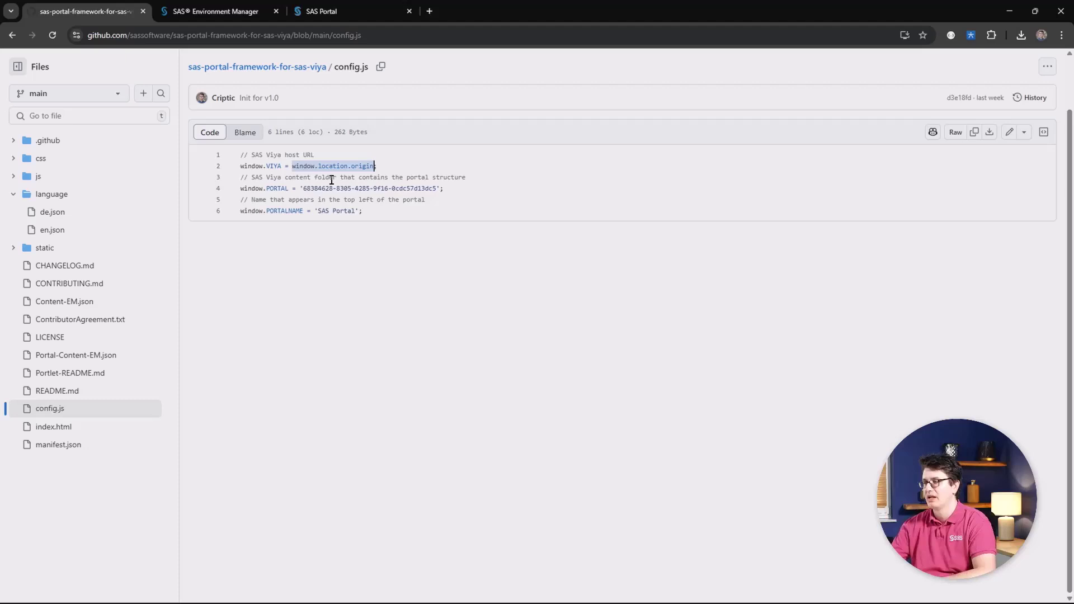
{"action": "left_click", "coordinate": [307, 188]}
{"action": "left_click_drag", "start_coordinate": [306, 189], "coordinate": [438, 188]}
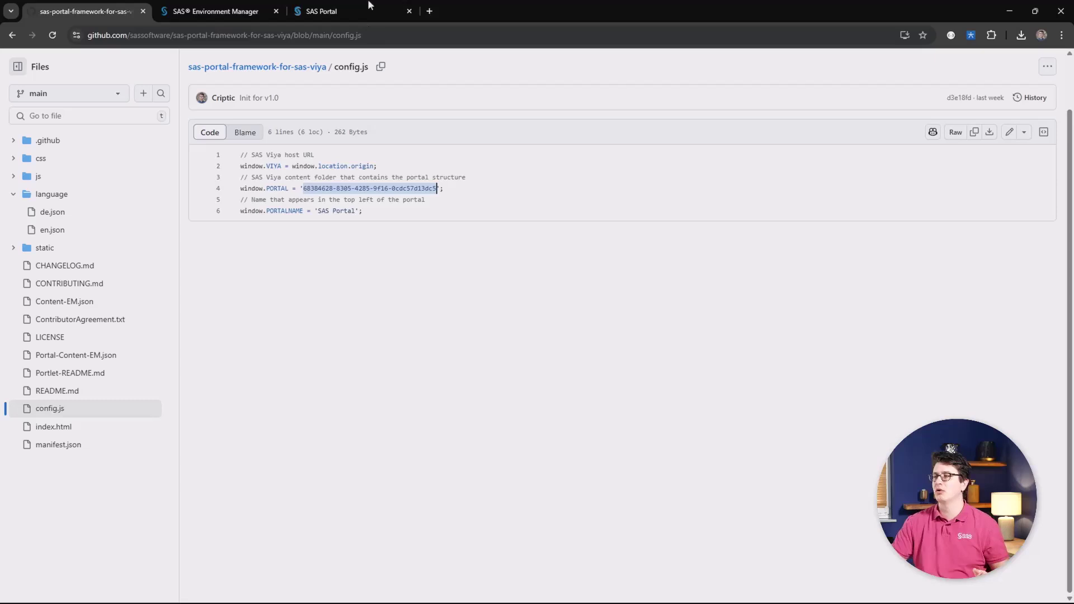
{"action": "left_click", "coordinate": [215, 11]}
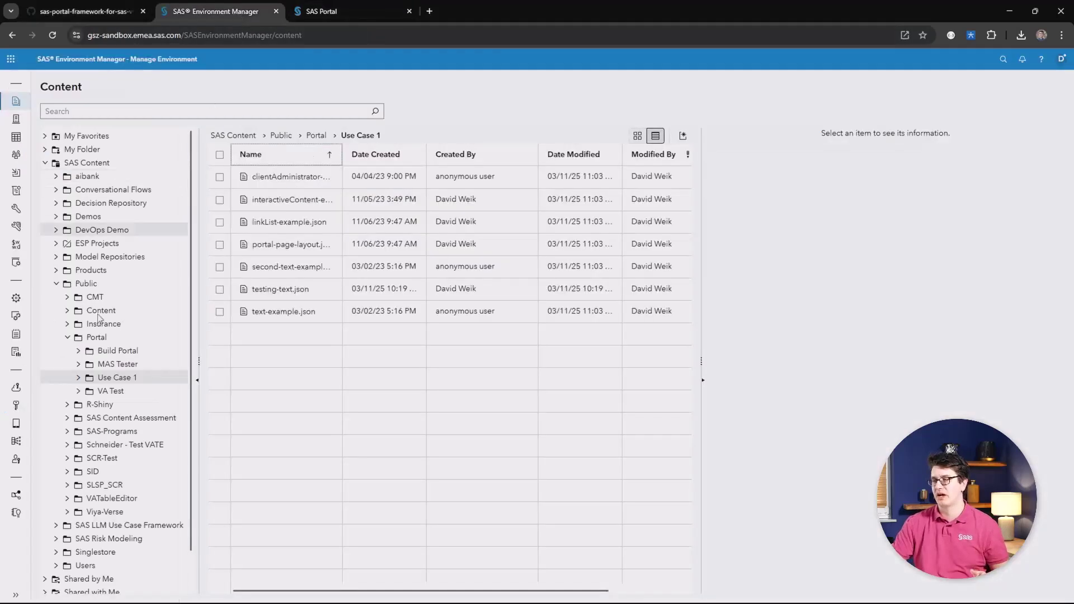
Reveal the Portal folder's URI in its details and select the ID matching window.PORTAL
{"action": "left_click", "coordinate": [95, 338]}
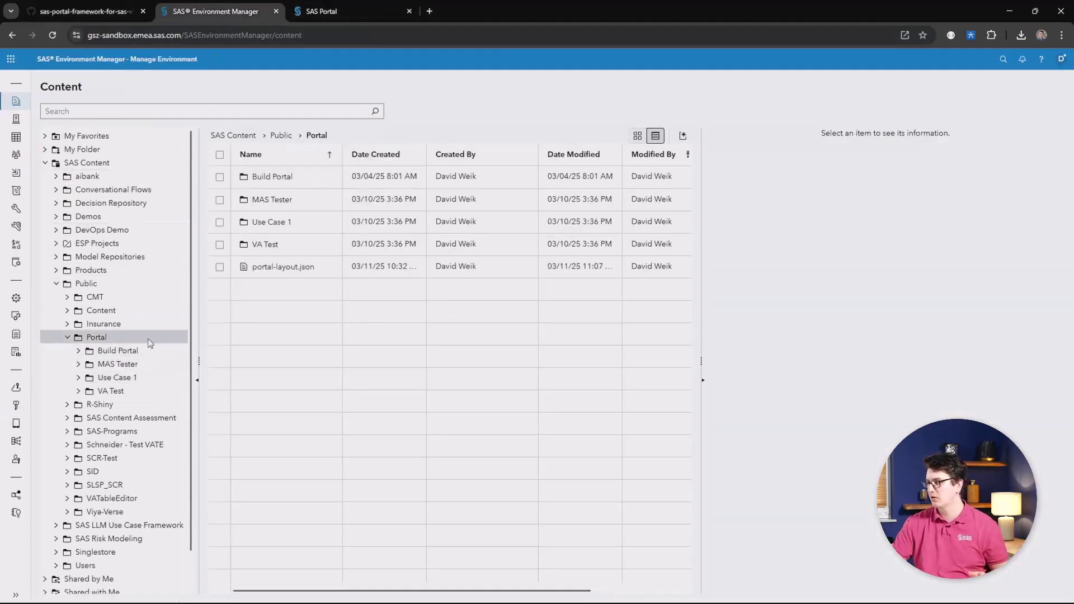
{"action": "right_click", "coordinate": [101, 338]}
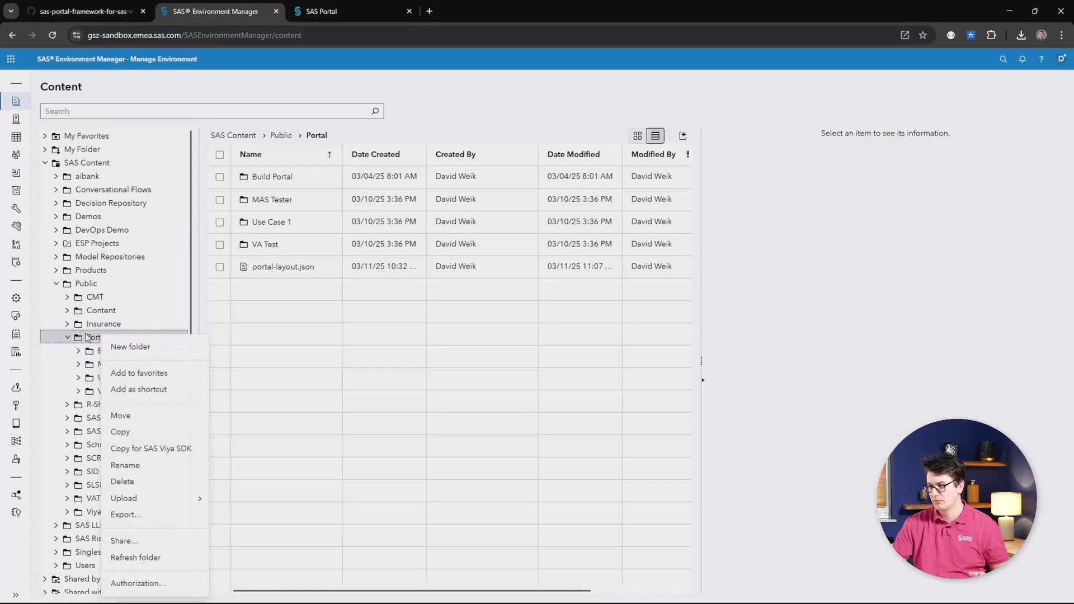
{"action": "left_click", "coordinate": [91, 283]}
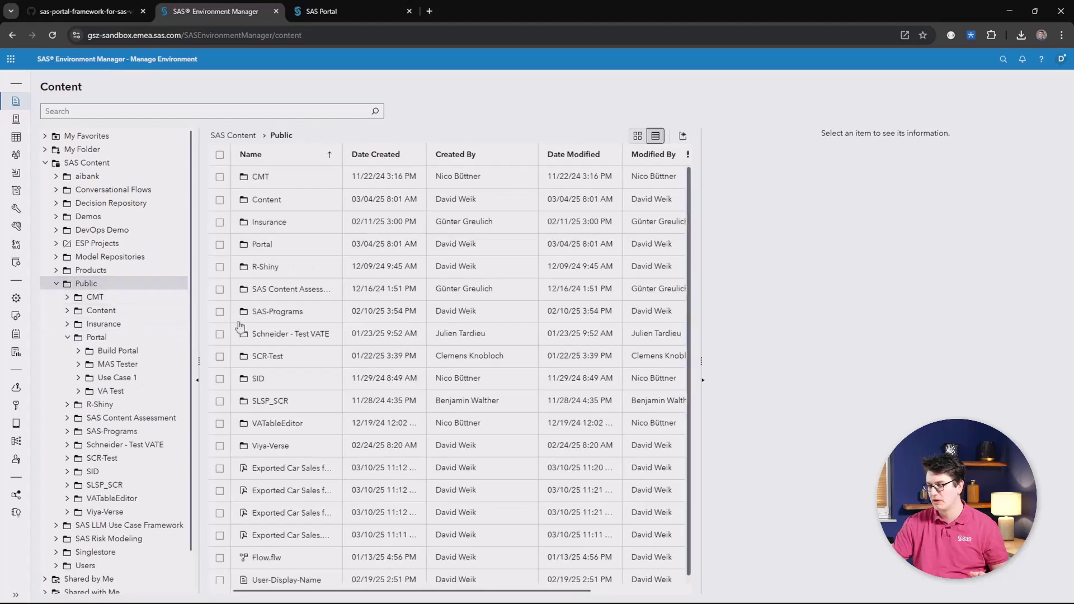
{"action": "left_click", "coordinate": [271, 251]}
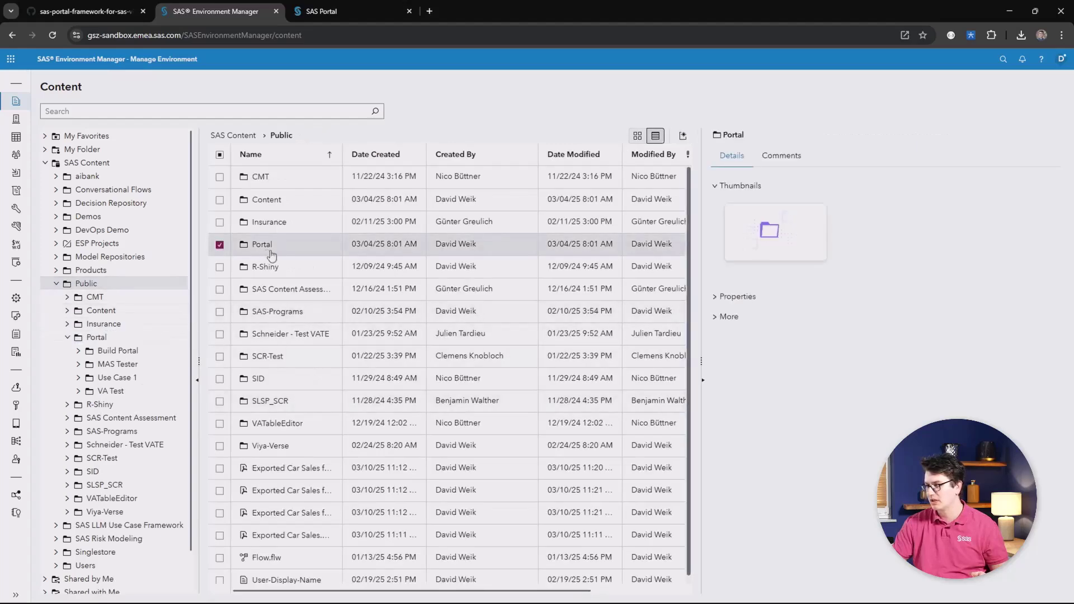
{"action": "left_click", "coordinate": [736, 319]}
{"action": "left_click", "coordinate": [734, 379]}
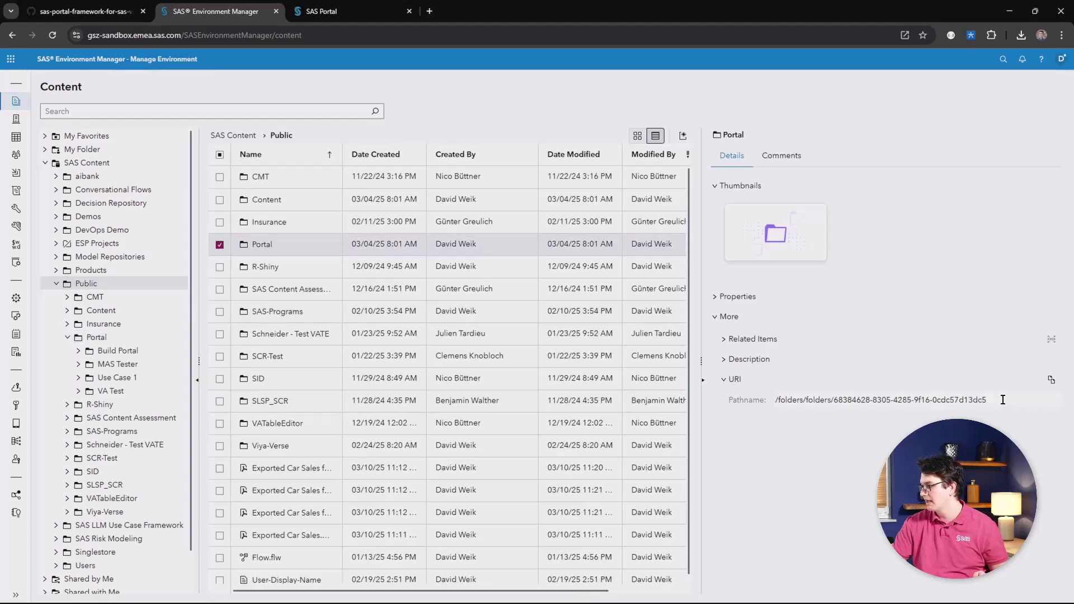
{"action": "left_click_drag", "start_coordinate": [1004, 399], "coordinate": [833, 398]}
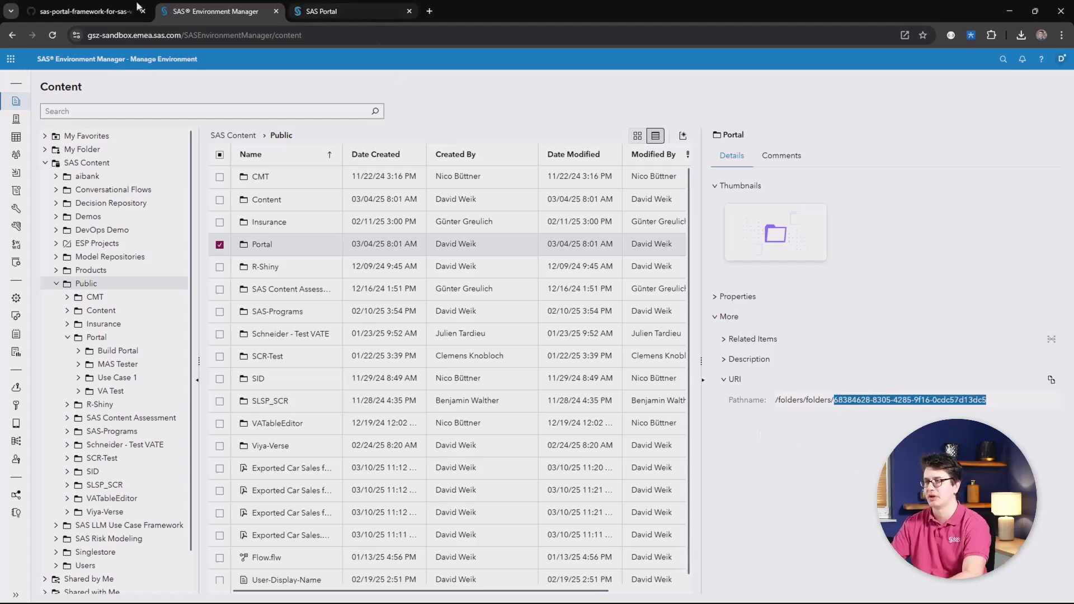
{"action": "left_click", "coordinate": [112, 8]}
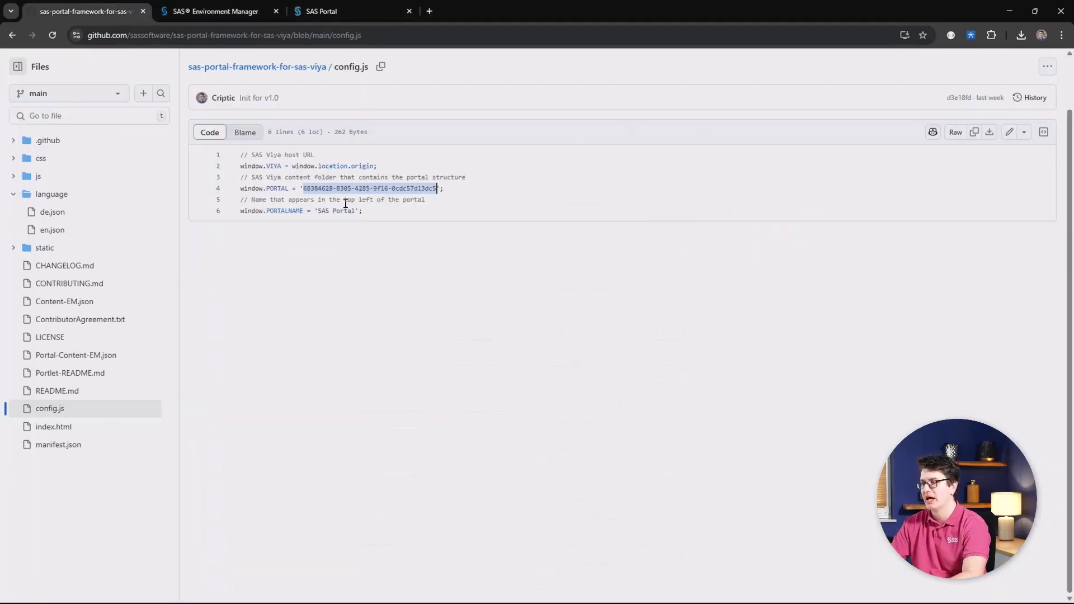
Match PORTALNAME 'SAS Portal' to the live portal header, then reopen Portlet-README.md
{"action": "left_click_drag", "start_coordinate": [317, 210], "coordinate": [356, 211]}
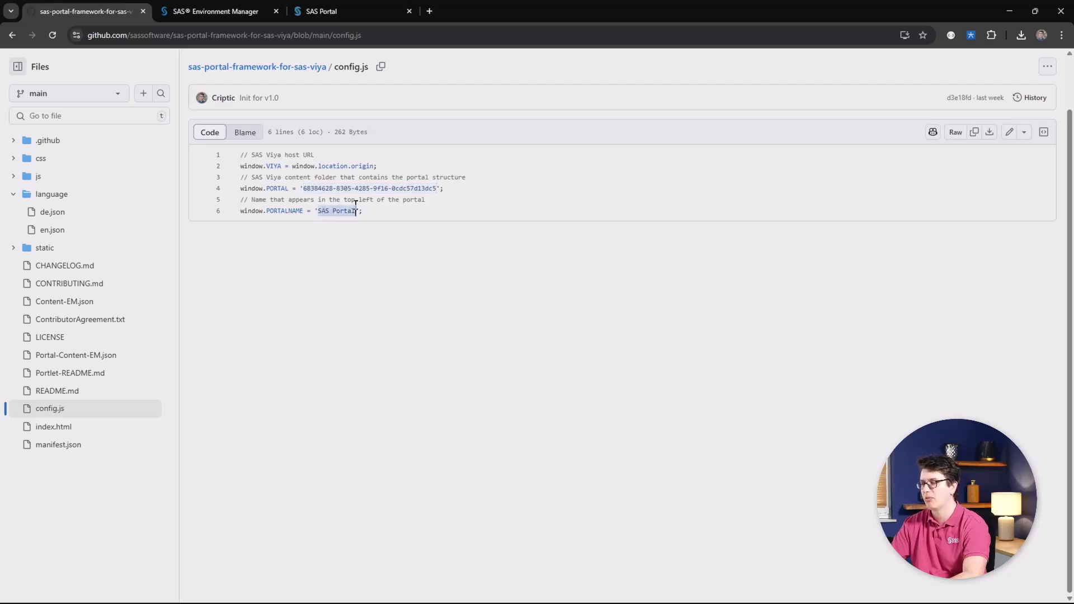
{"action": "left_click", "coordinate": [313, 7]}
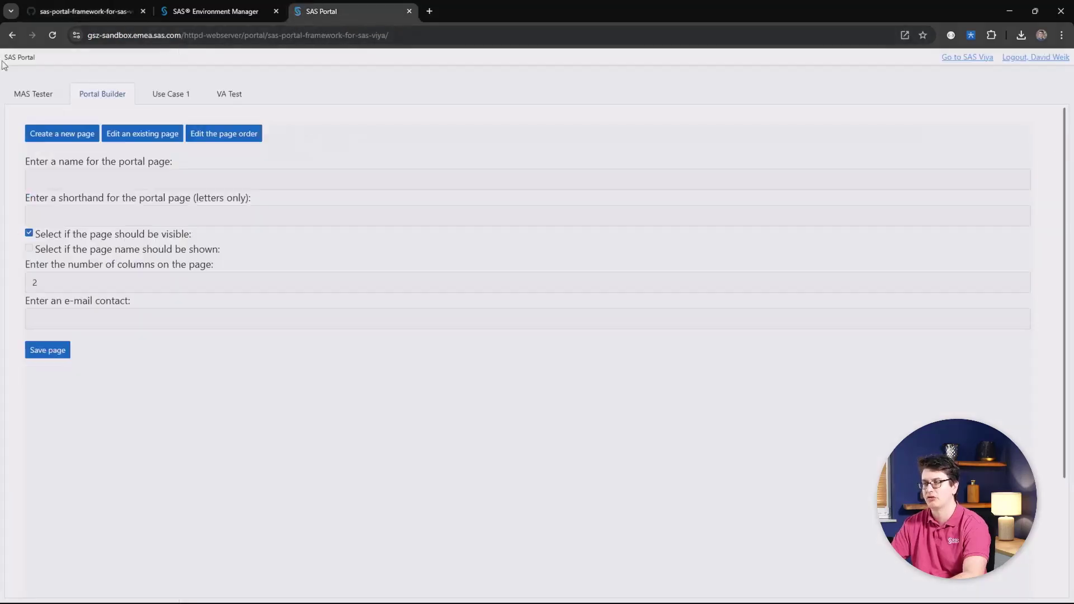
{"action": "left_click_drag", "start_coordinate": [41, 61], "coordinate": [5, 59]}
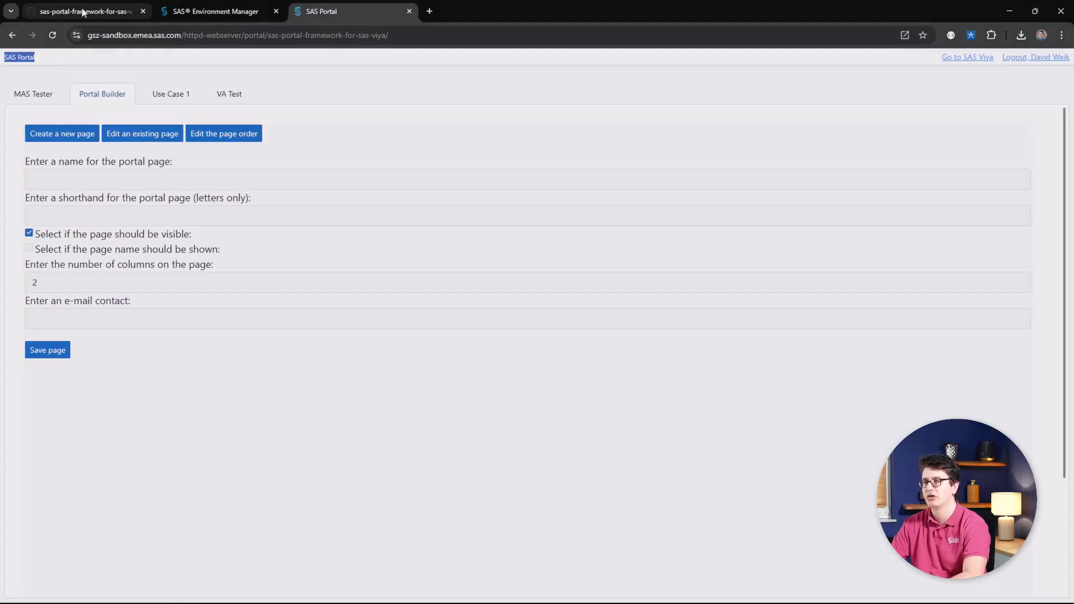
{"action": "left_click", "coordinate": [112, 11]}
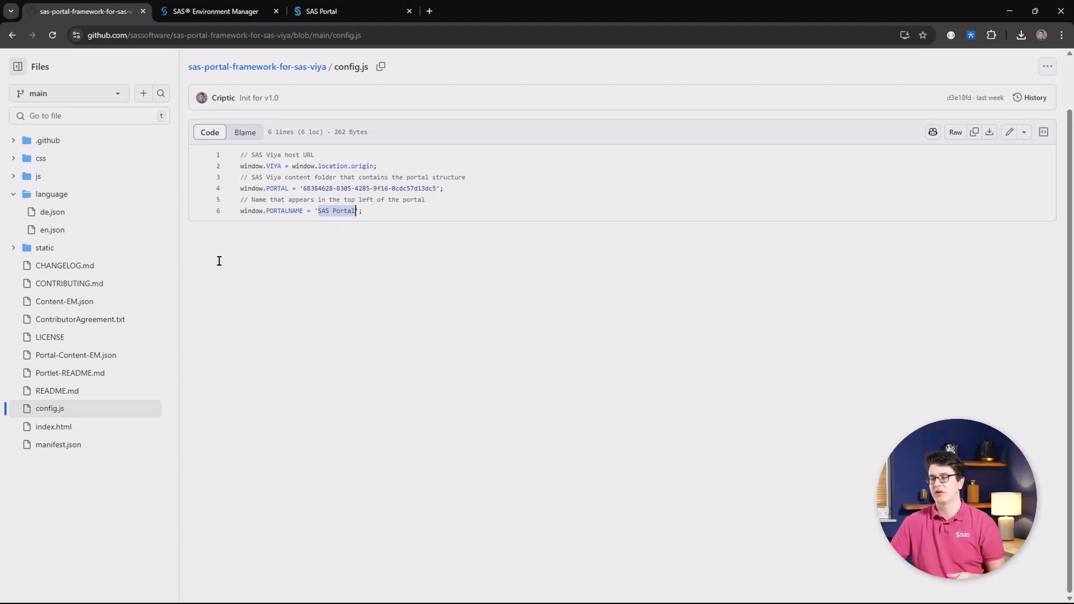
{"action": "left_click", "coordinate": [49, 373]}
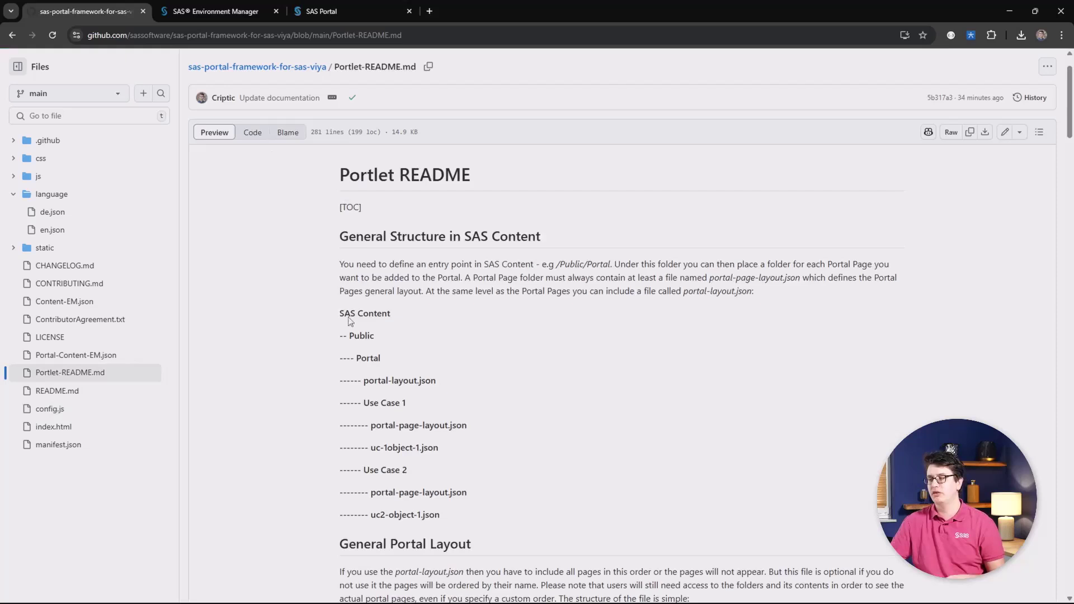